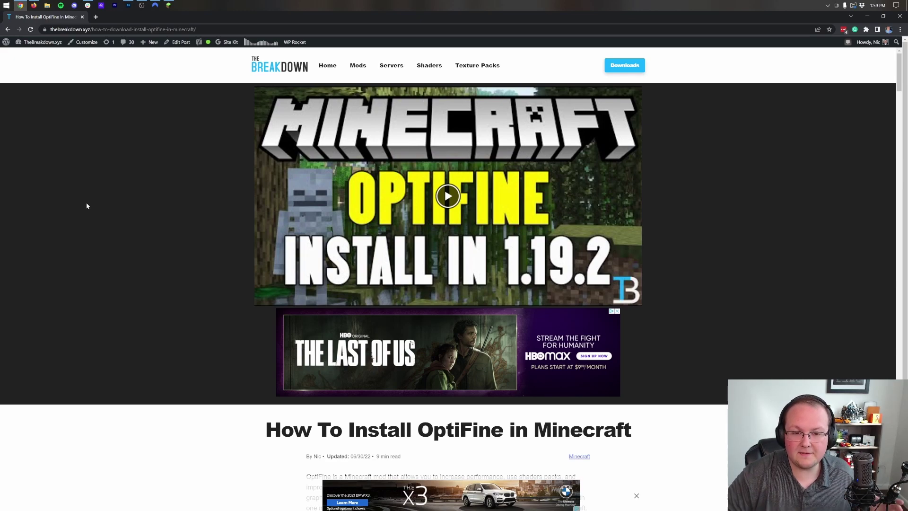
# - Read through the OptiFine installation guide, including its section on increasing Minecraft FPS
pyautogui.scroll(-4, 80, 206)
pyautogui.scroll(2, 79, 214)
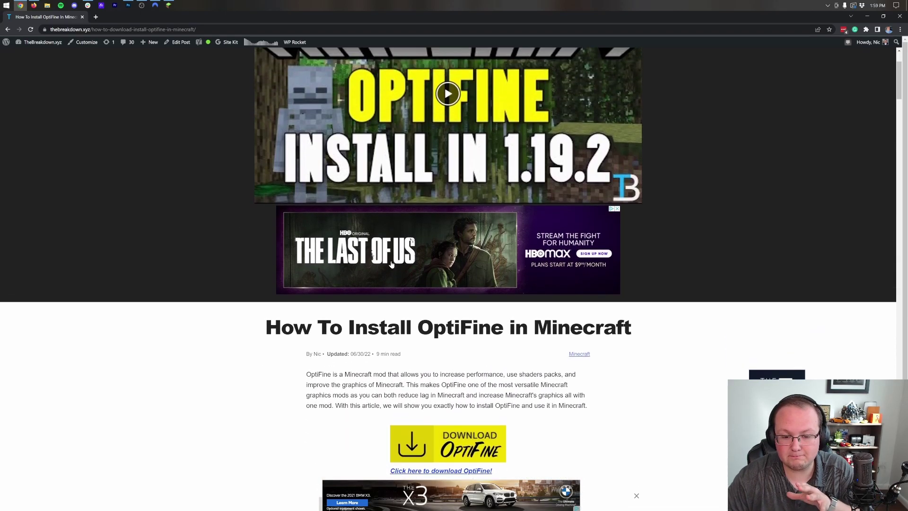
pyautogui.scroll(-3, 396, 266)
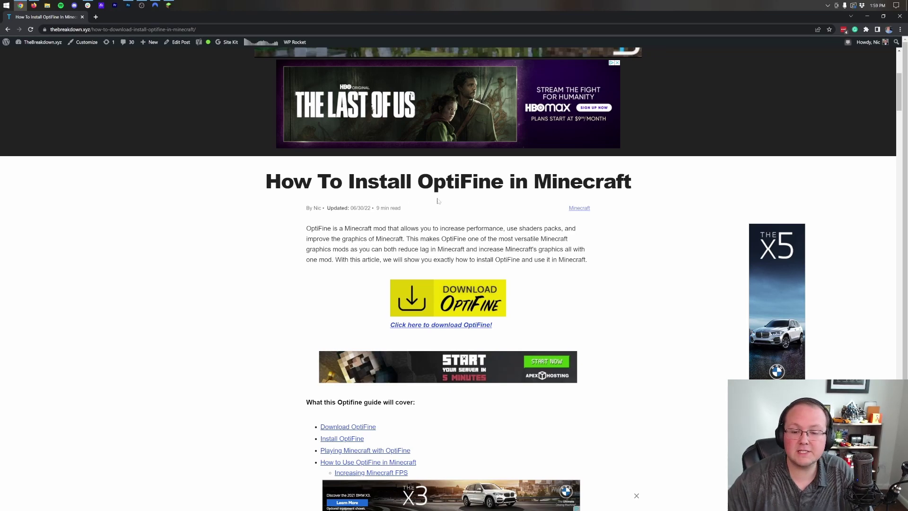
pyautogui.scroll(-2, 559, 234)
pyautogui.scroll(3, 637, 258)
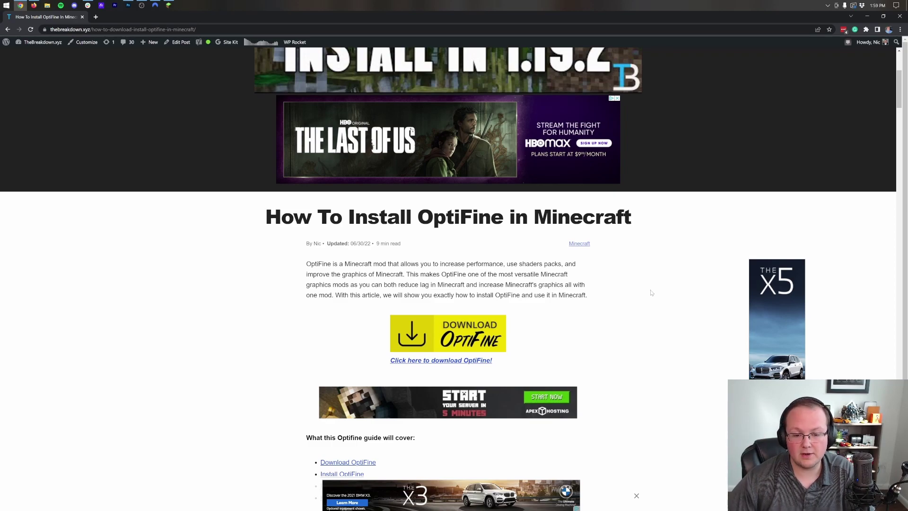
pyautogui.scroll(-3, 430, 259)
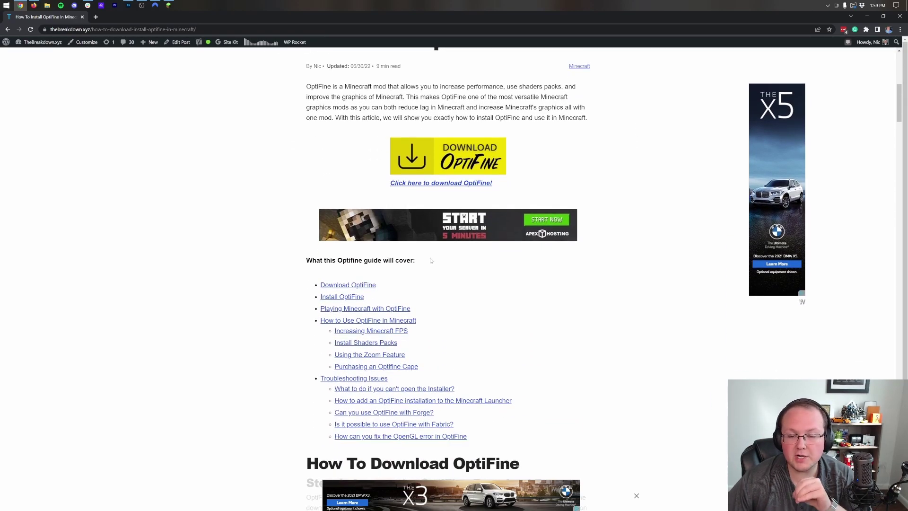
pyautogui.scroll(-6, 431, 261)
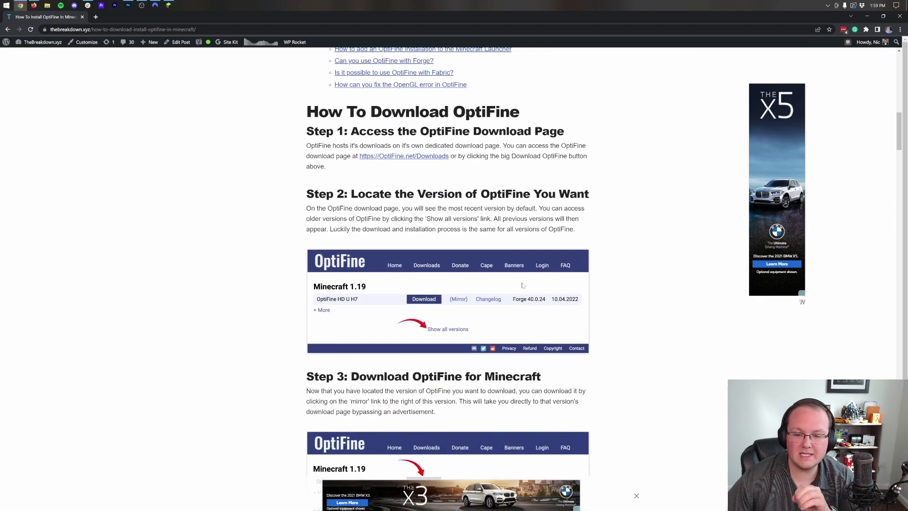
pyautogui.scroll(6, 473, 279)
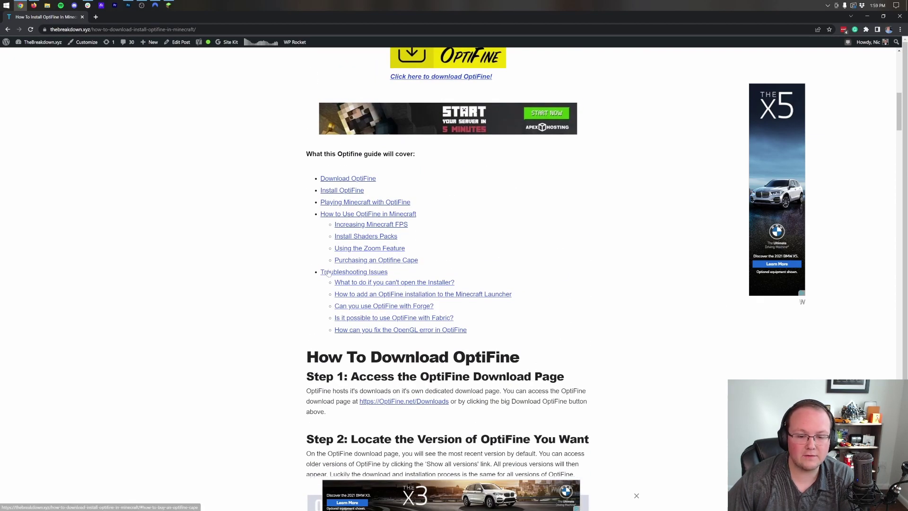
pyautogui.click(363, 225)
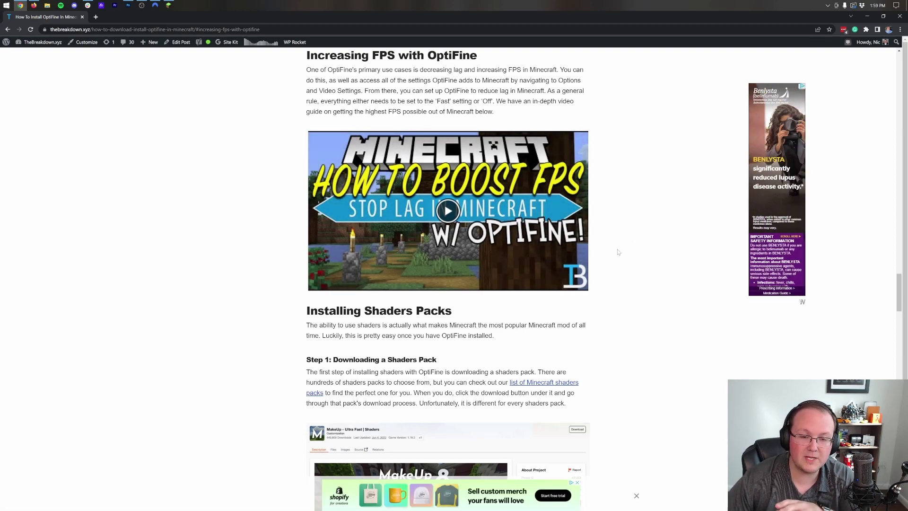
pyautogui.scroll(15, 618, 252)
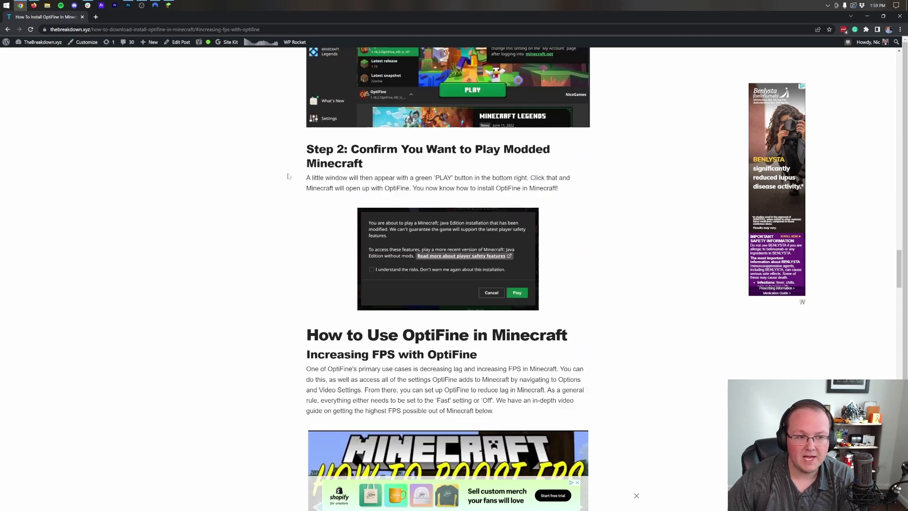
pyautogui.scroll(3, 436, 189)
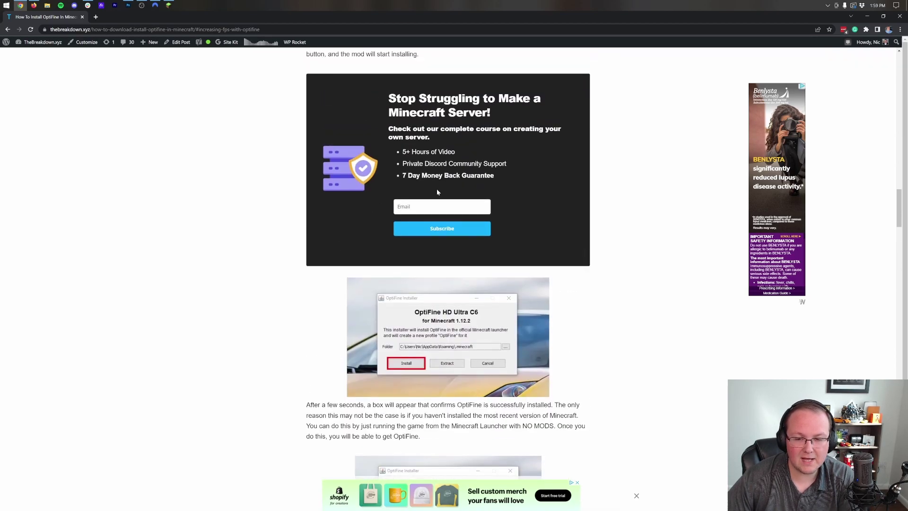
# - Switch to the Minecraft Launcher and show the Java Edition installations with modded versions included
pyautogui.click(867, 16)
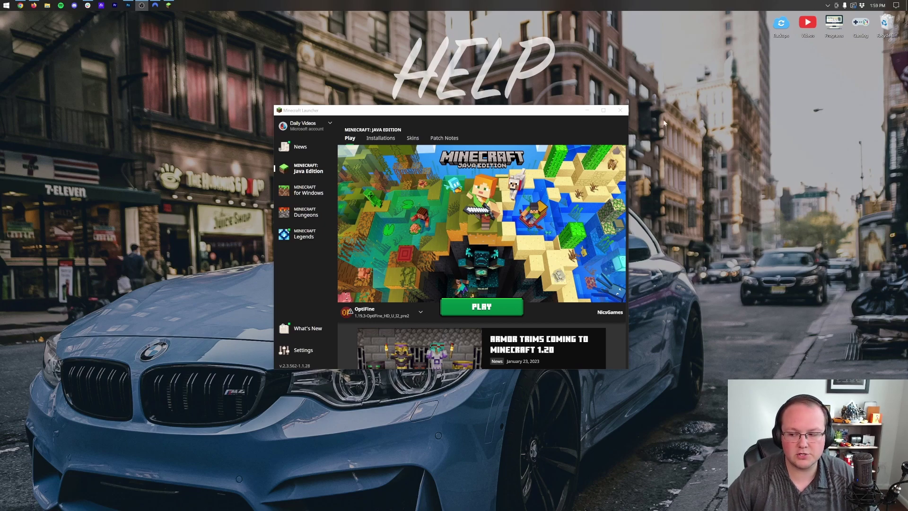
pyautogui.click(394, 140)
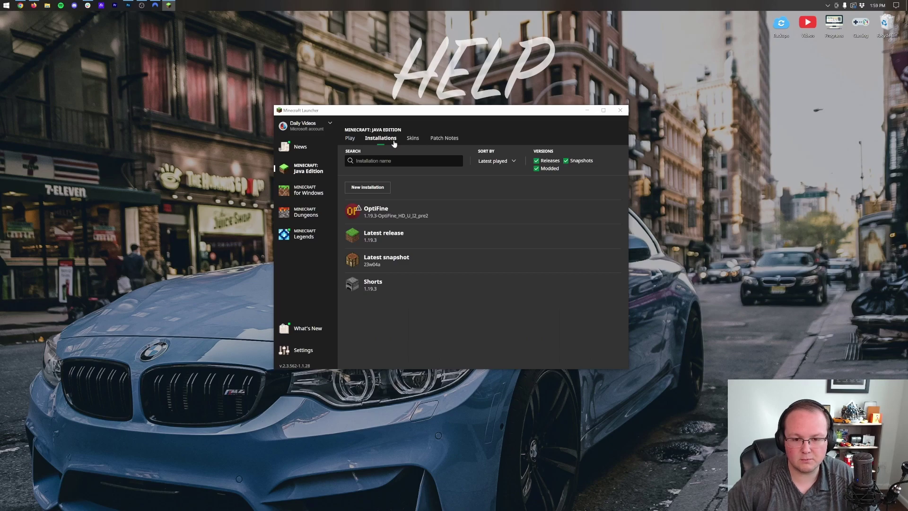
pyautogui.moveTo(394, 210)
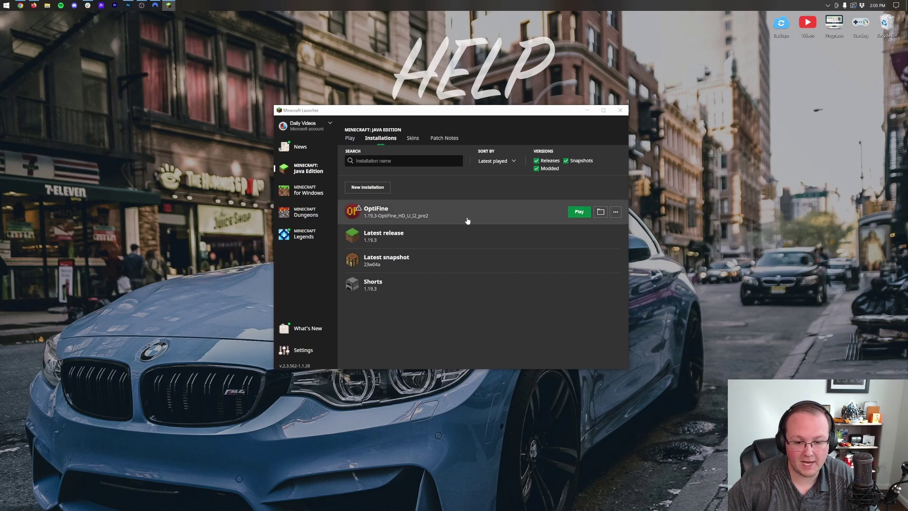
pyautogui.click(536, 168)
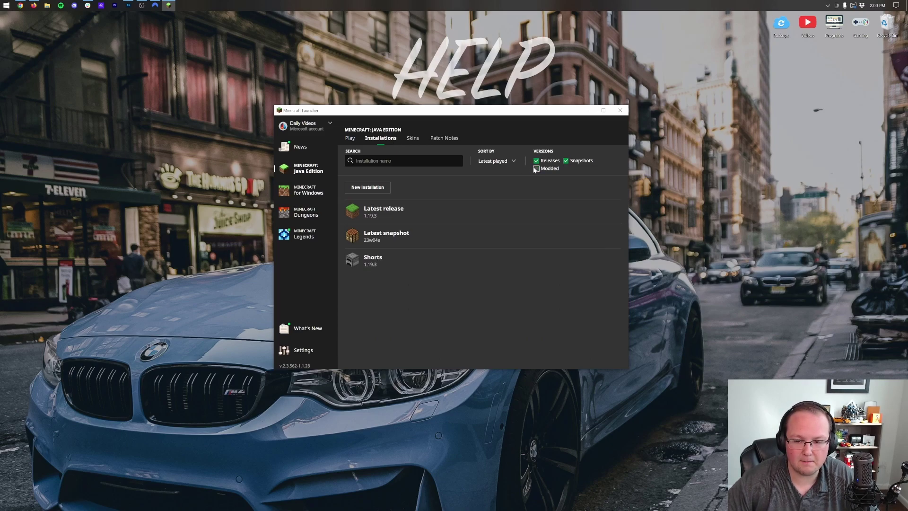
pyautogui.click(537, 169)
pyautogui.moveTo(602, 210)
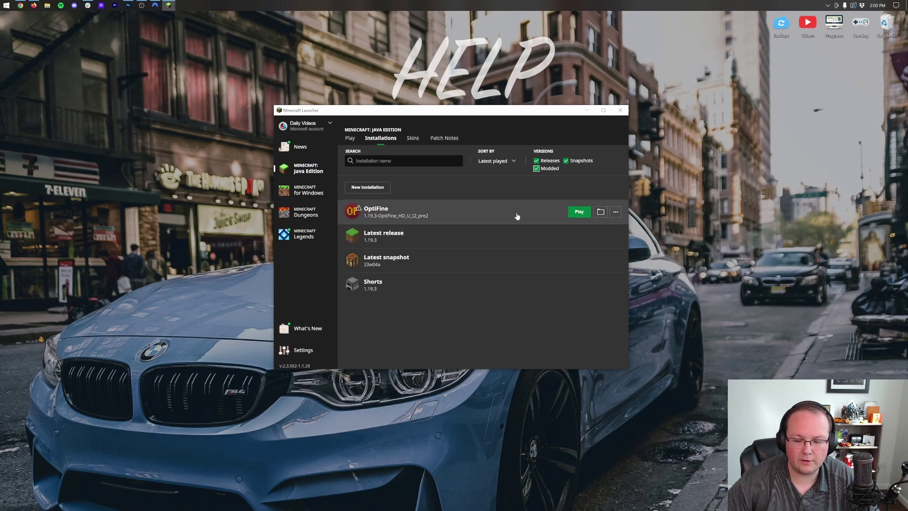
# - Edit the OptiFine installation and set its resolution to 1920x1080
pyautogui.click(615, 212)
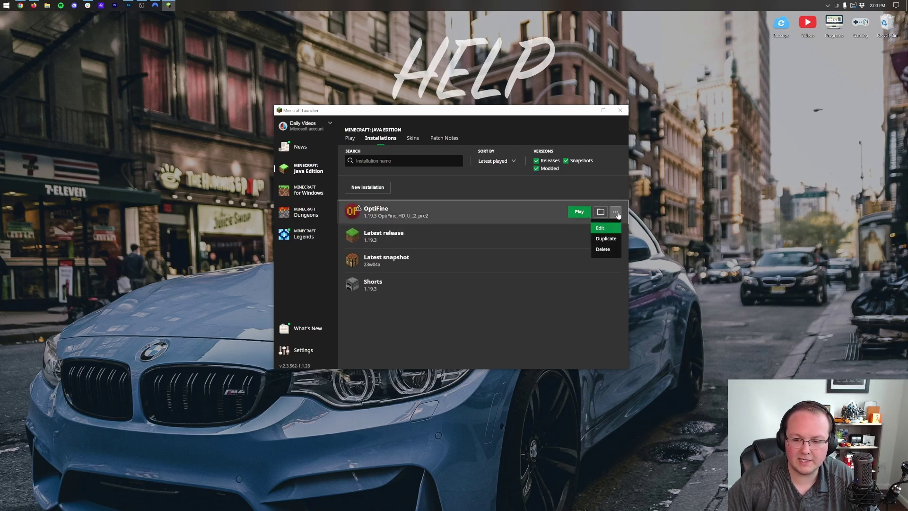
pyautogui.click(610, 228)
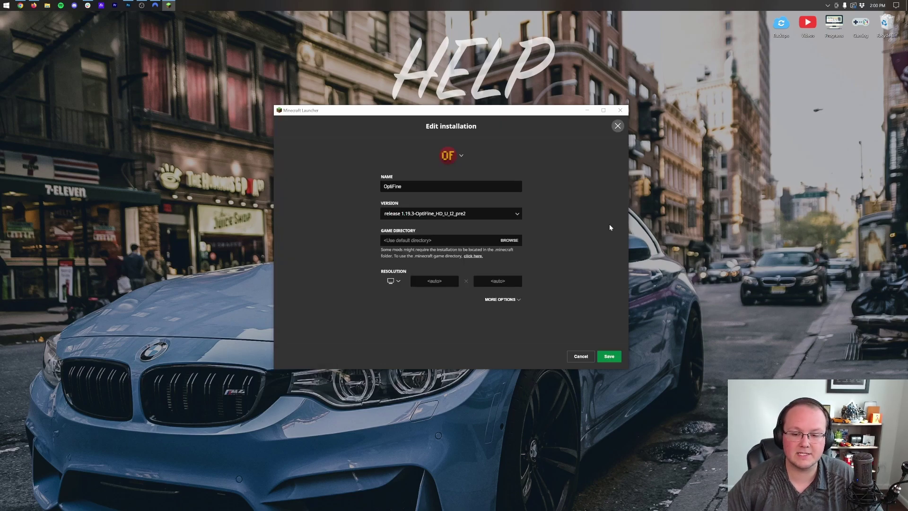
pyautogui.click(393, 281)
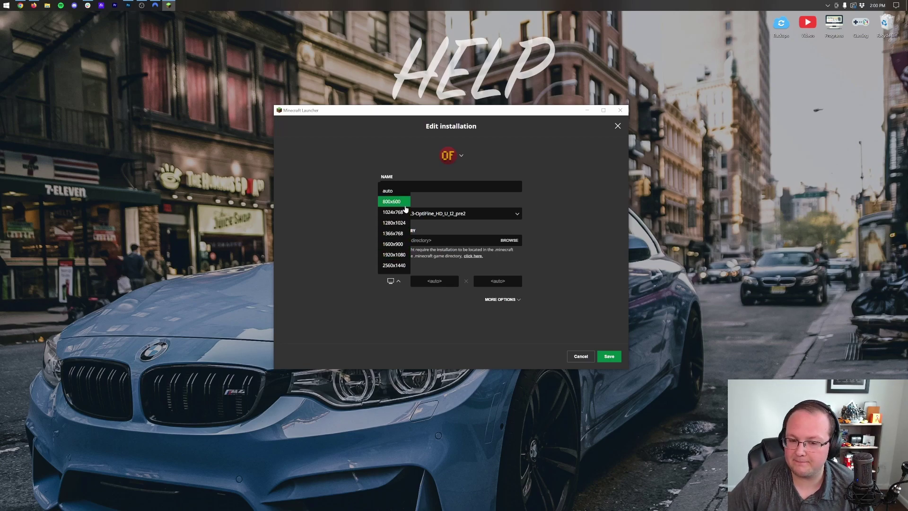
pyautogui.click(399, 201)
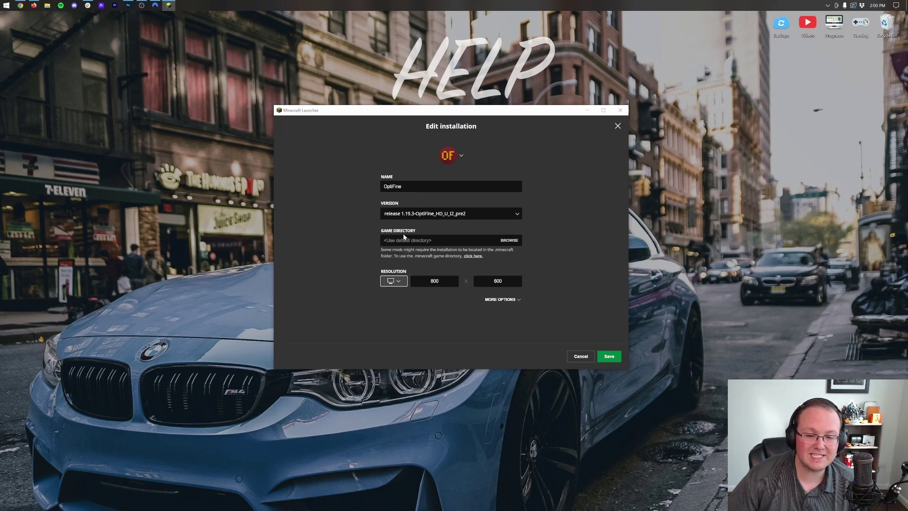
pyautogui.click(397, 283)
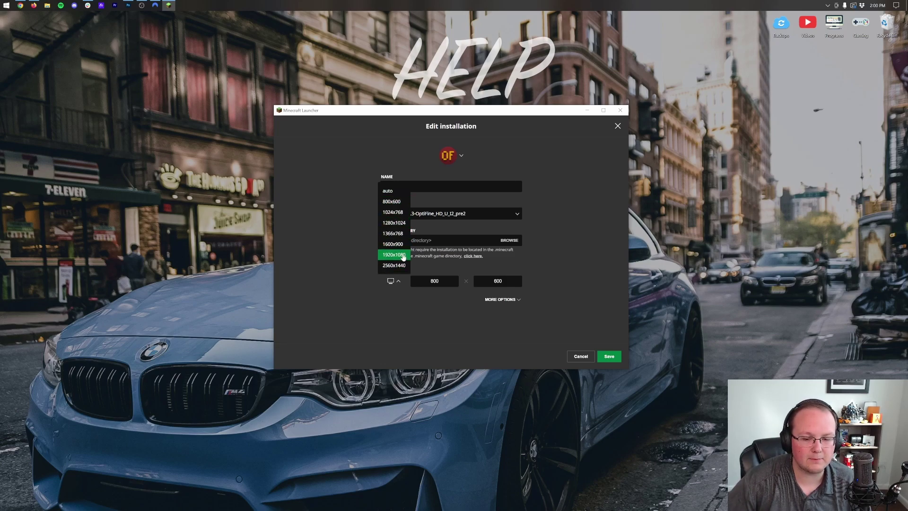
pyautogui.click(403, 255)
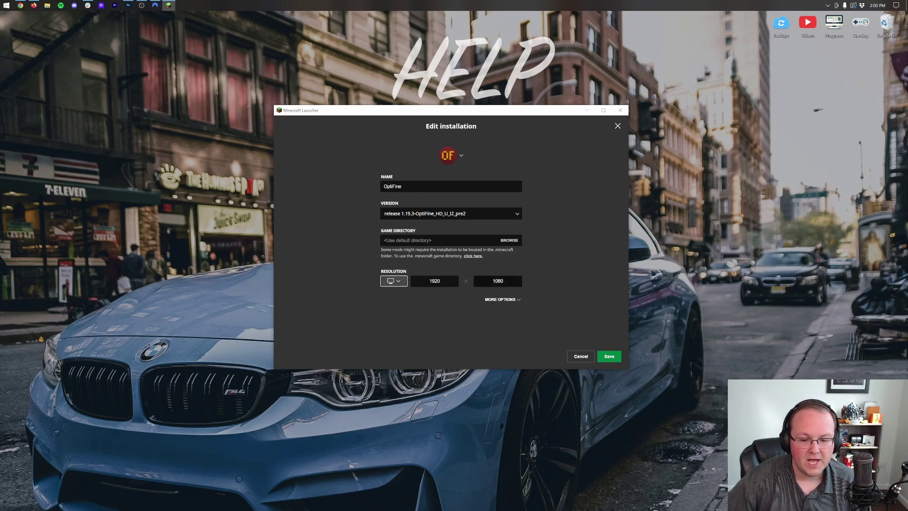
# - Set the memory value in the OptiFine installation's JVM arguments to -Xmx4G and save the installation
pyautogui.click(506, 299)
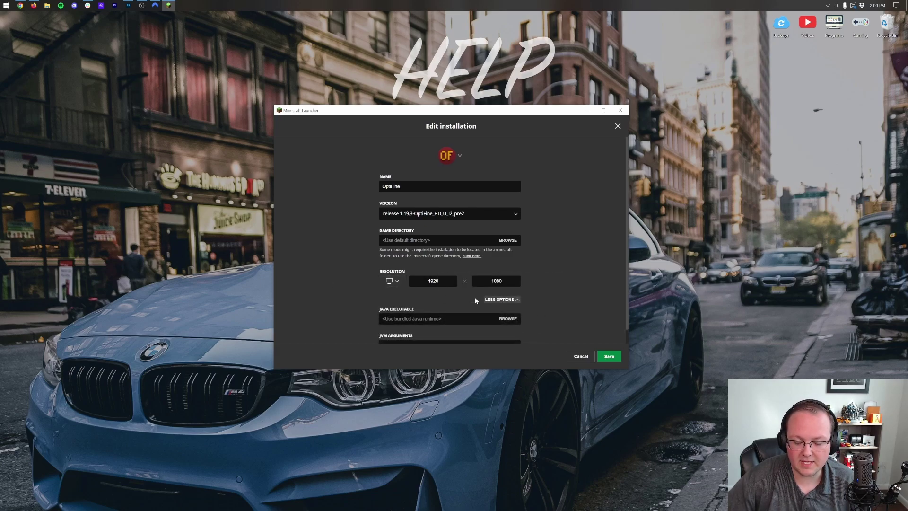
pyautogui.scroll(-1, 539, 274)
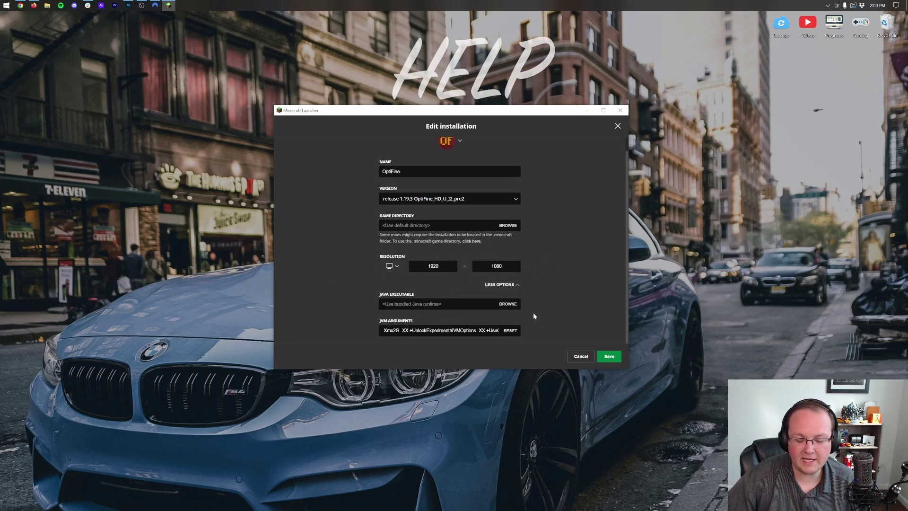
pyautogui.moveTo(392, 330); pyautogui.dragTo(395, 330)
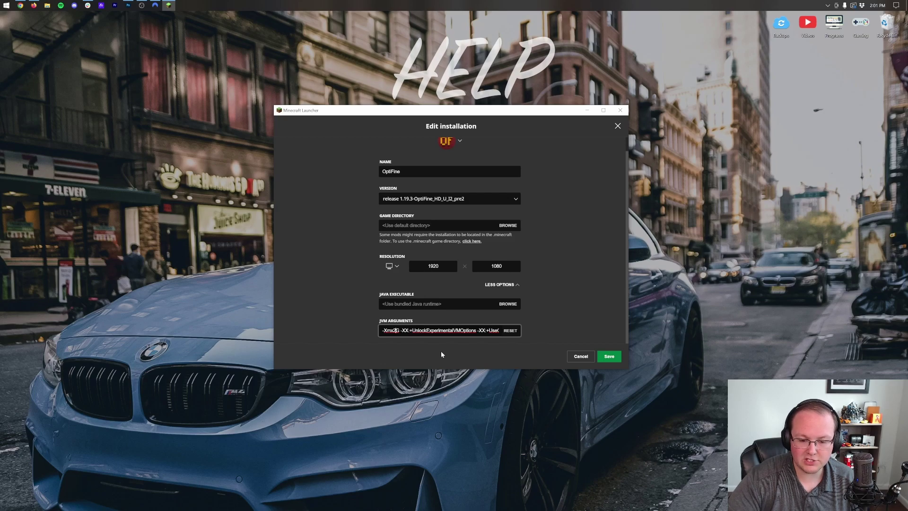
pyautogui.press('BackSpace')
pyautogui.press('BackSpace')
pyautogui.write('4G')
pyautogui.doubleClick(392, 330)
pyautogui.click(393, 339)
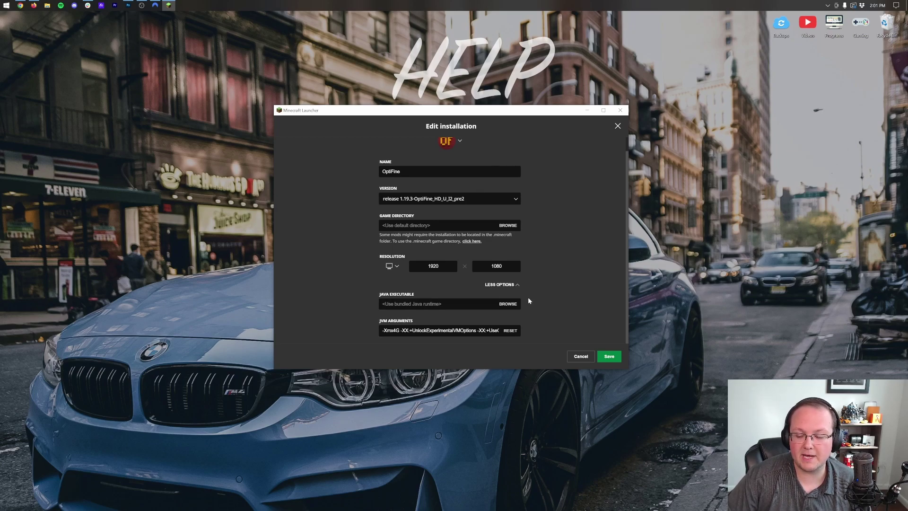
pyautogui.click(608, 356)
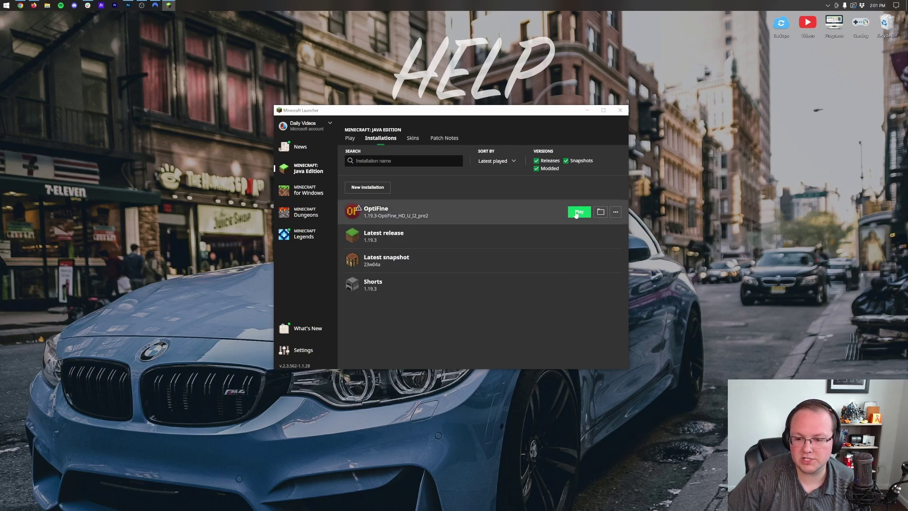
# - Launch Minecraft from the OptiFine installation and accept playing the modded version
pyautogui.click(576, 213)
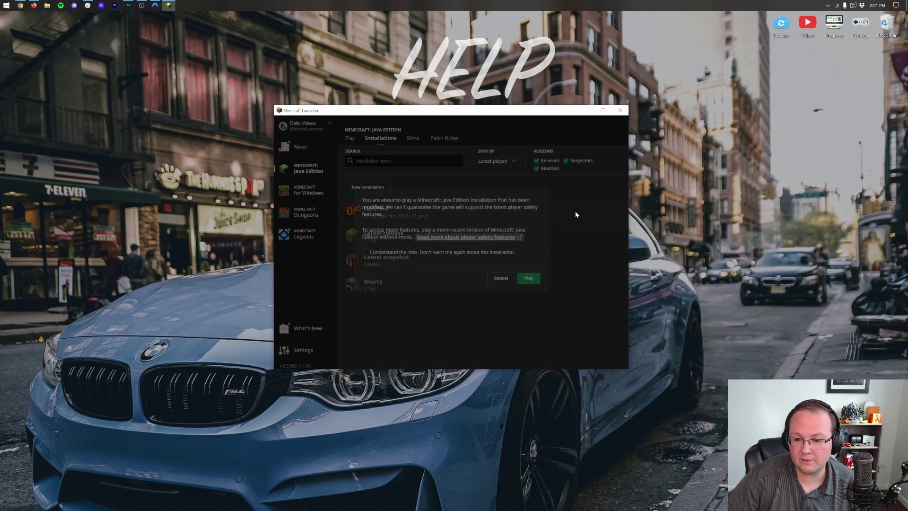
pyautogui.click(528, 279)
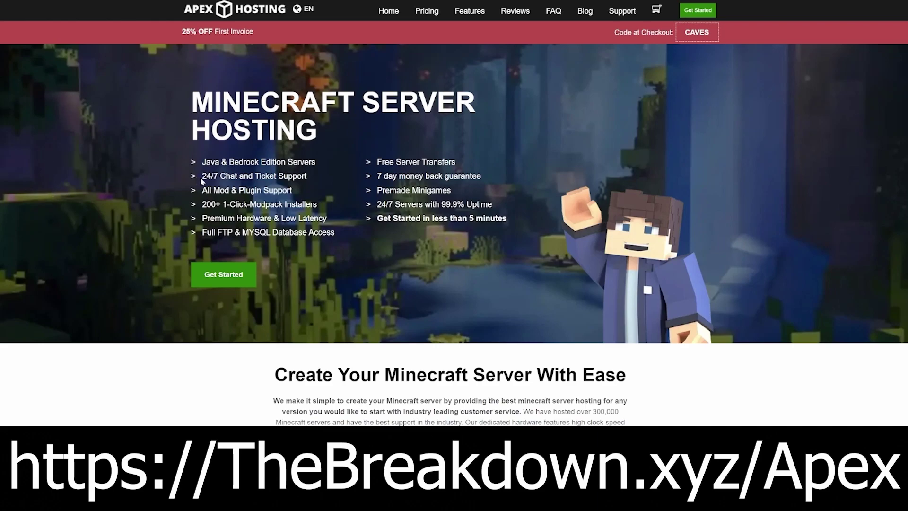
pyautogui.moveTo(201, 181); pyautogui.dragTo(507, 222)
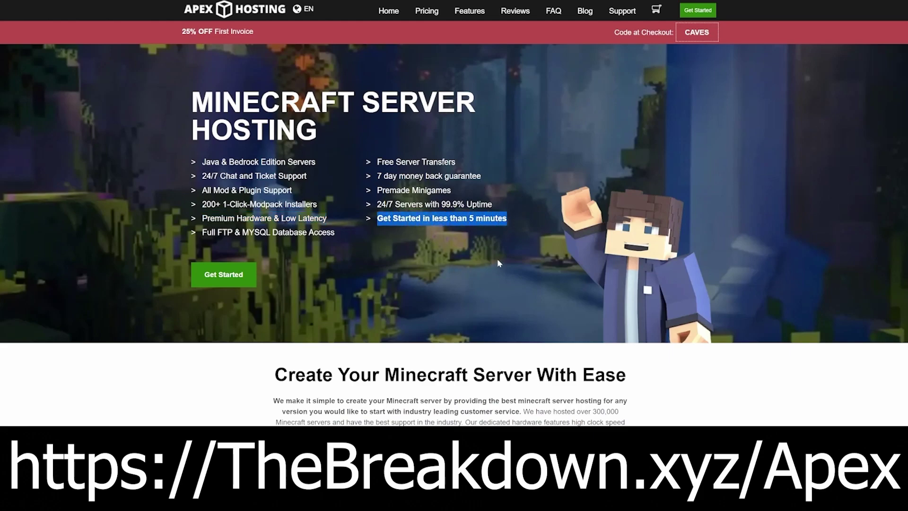
pyautogui.scroll(-6, 499, 263)
pyautogui.moveTo(327, 206); pyautogui.dragTo(350, 218)
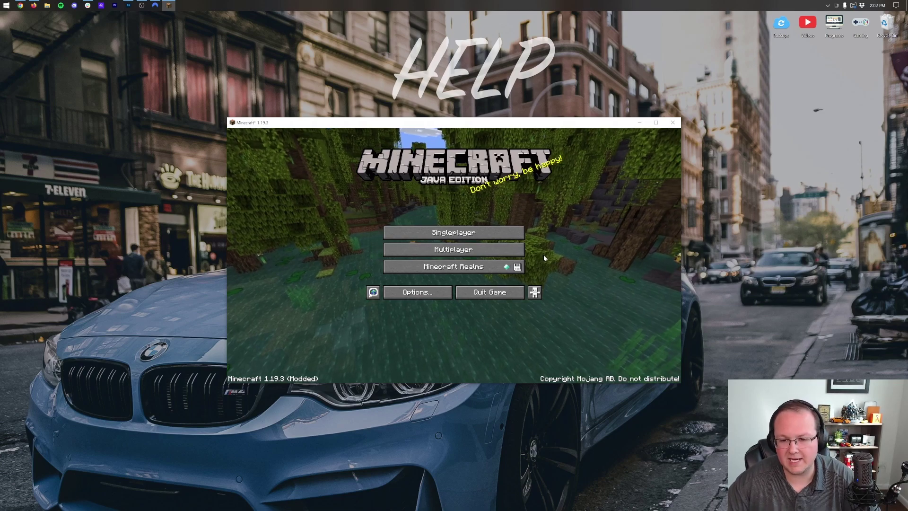
# - Open Minecraft's video settings and check the Show FPS option among the other settings, then return to the video settings
pyautogui.click(496, 237)
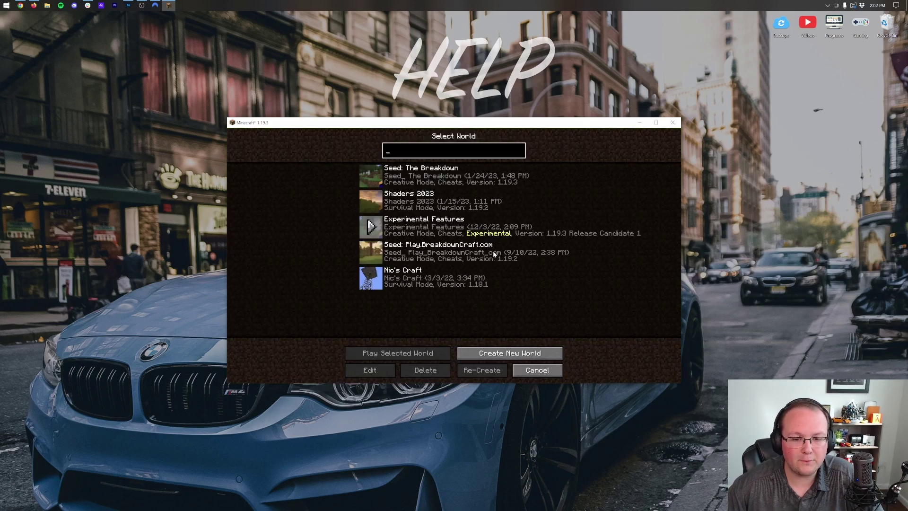
pyautogui.click(517, 369)
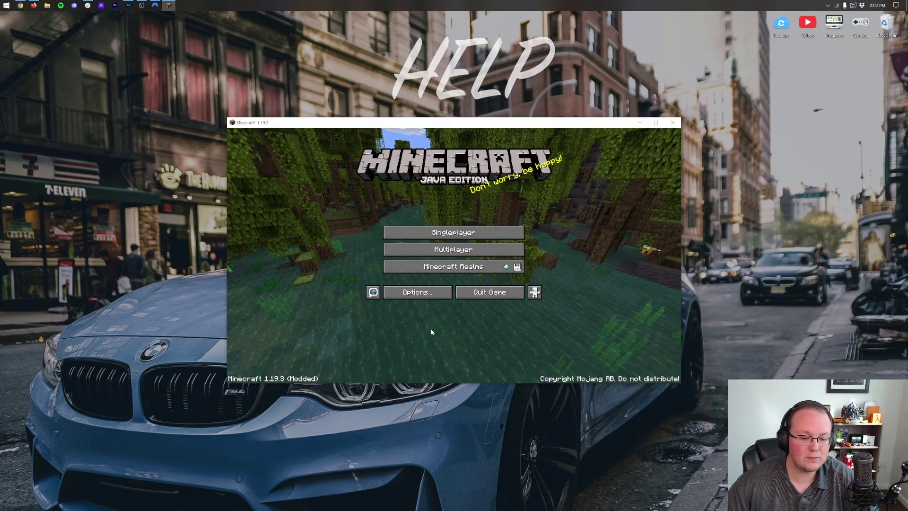
pyautogui.click(416, 292)
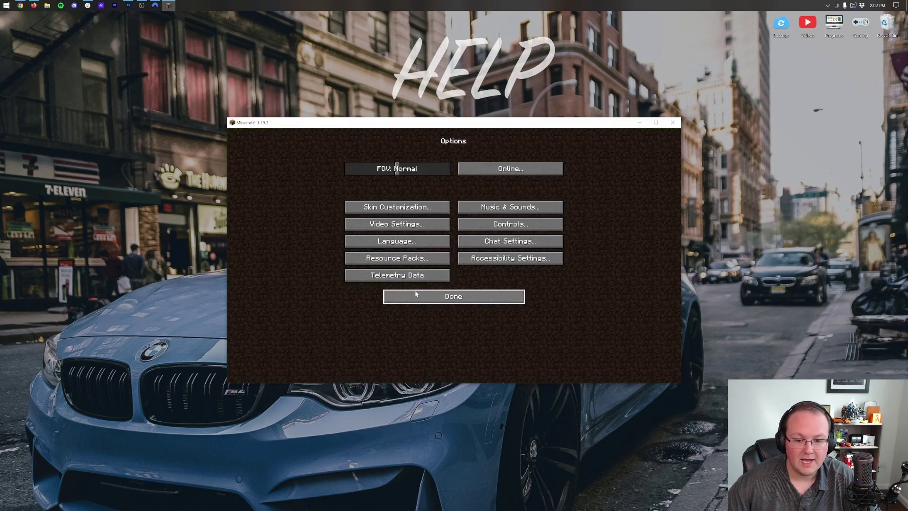
pyautogui.click(402, 226)
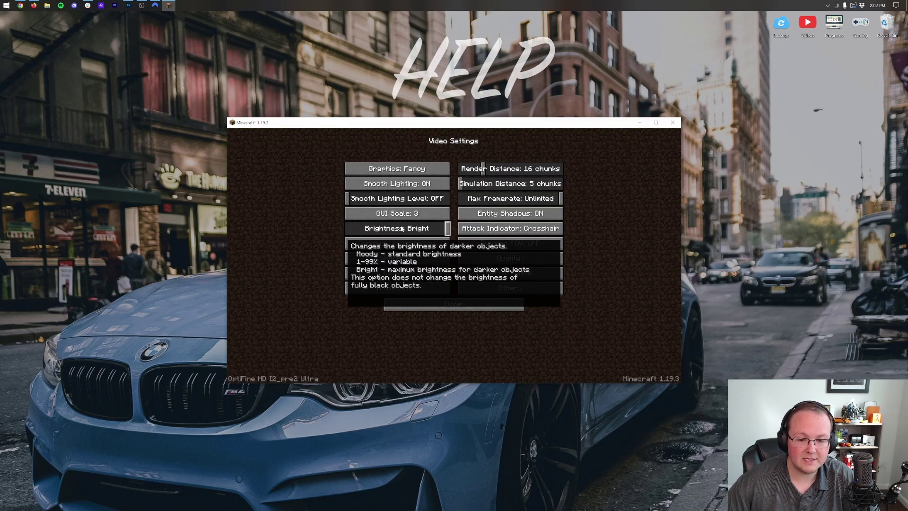
pyautogui.click(502, 290)
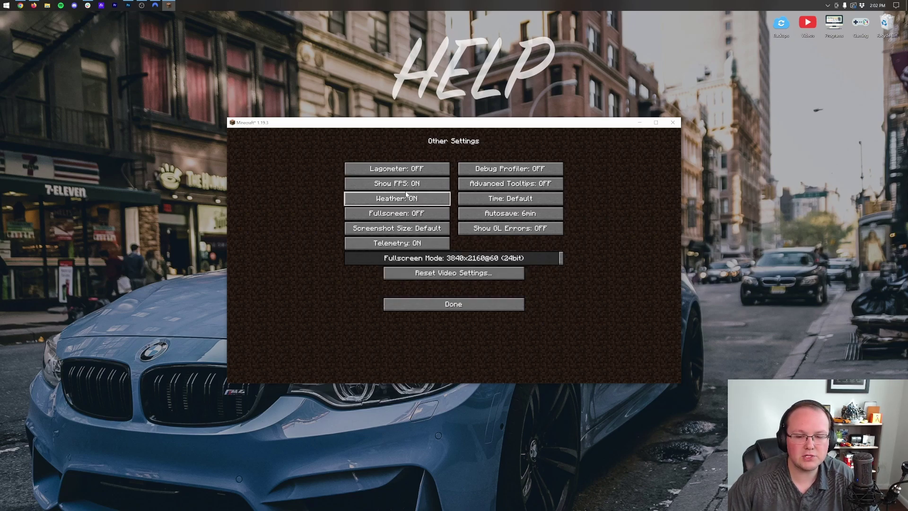
pyautogui.click(453, 300)
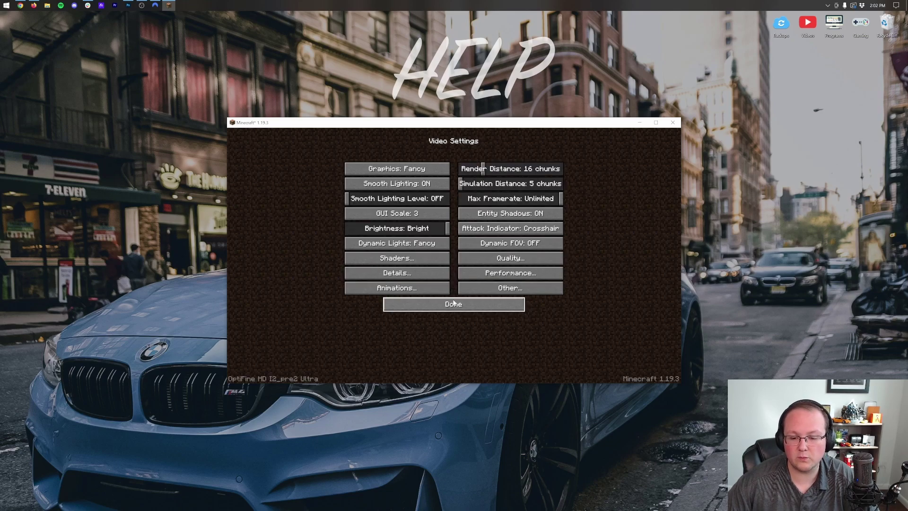
# - Open the singleplayer world Seed: The Breakdown to check its FPS, and quit back to the title screen
pyautogui.click(454, 302)
pyautogui.click(453, 303)
pyautogui.click(452, 238)
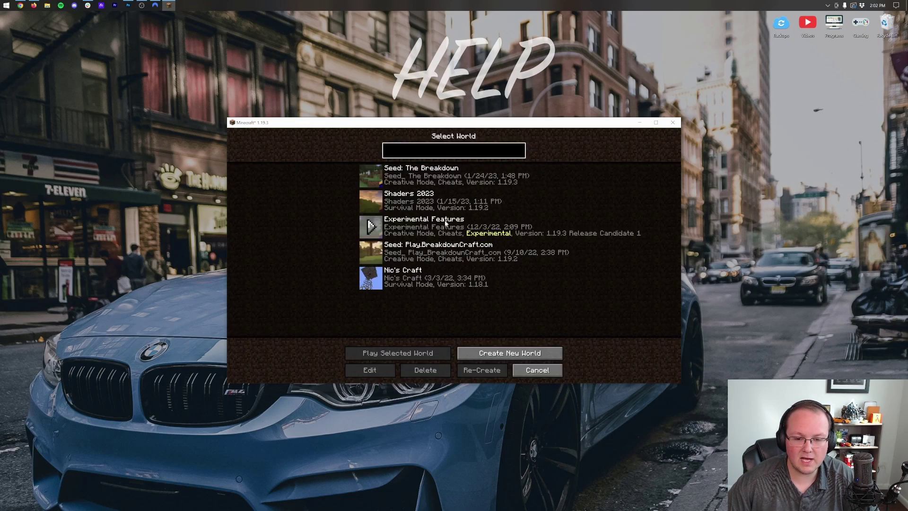
pyautogui.doubleClick(431, 184)
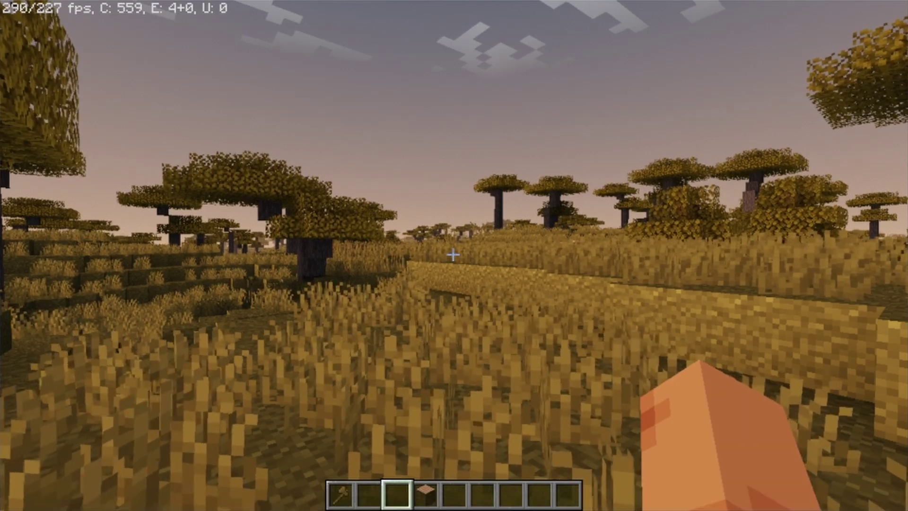
pyautogui.press('Escape')
pyautogui.click(487, 296)
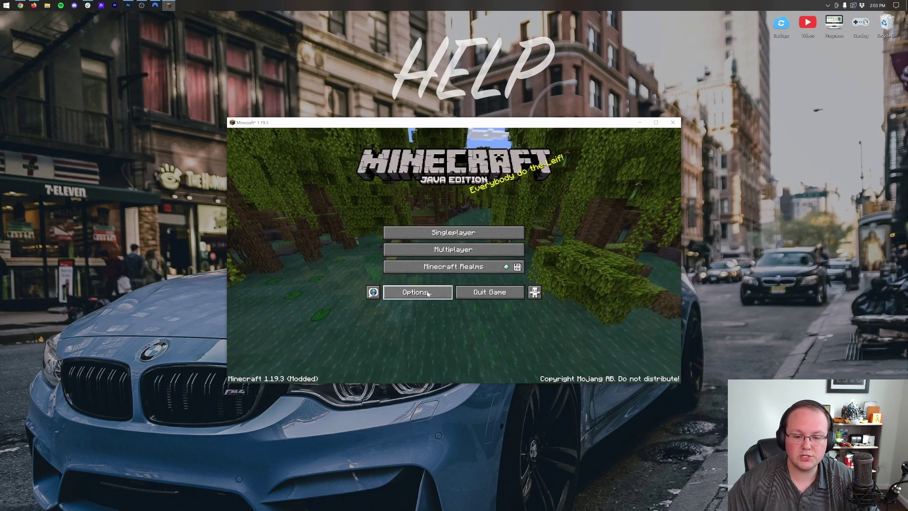
# - Open the video settings from the title screen and set Graphics to Fast
pyautogui.click(427, 293)
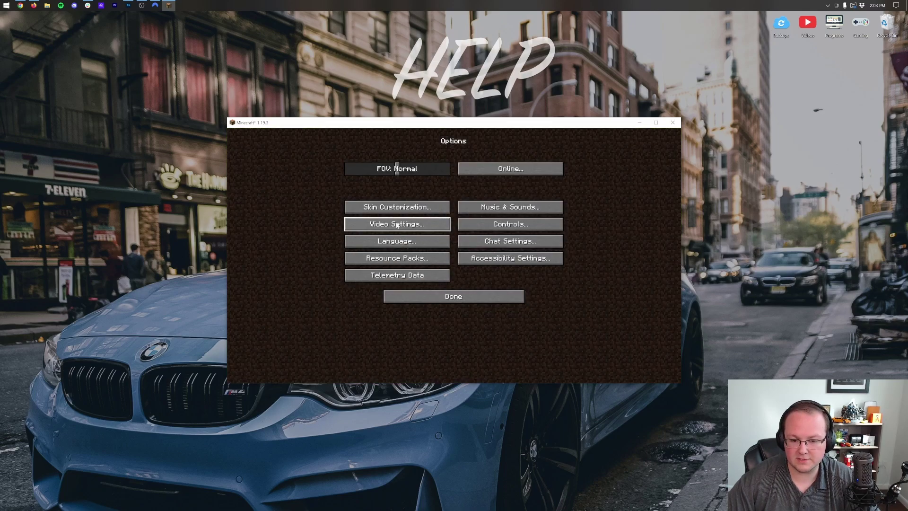
pyautogui.click(397, 224)
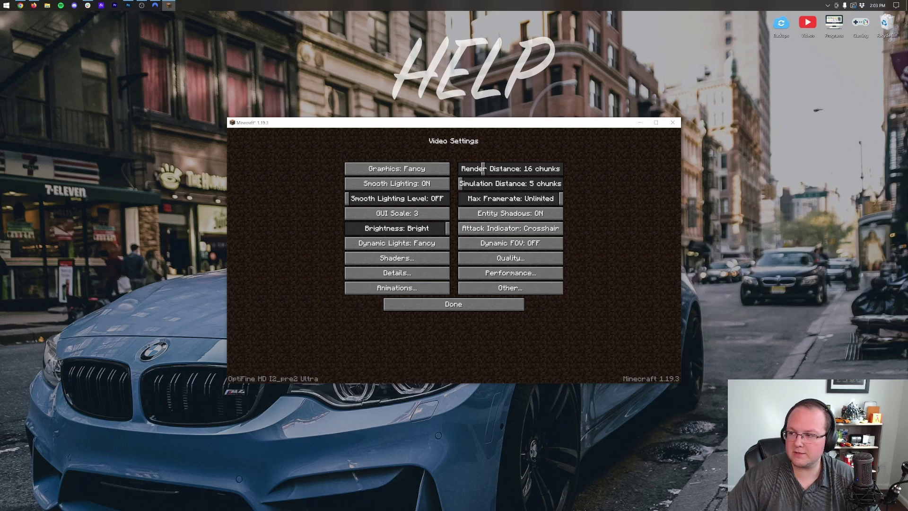
pyautogui.hotkey('alt', 'Tab')
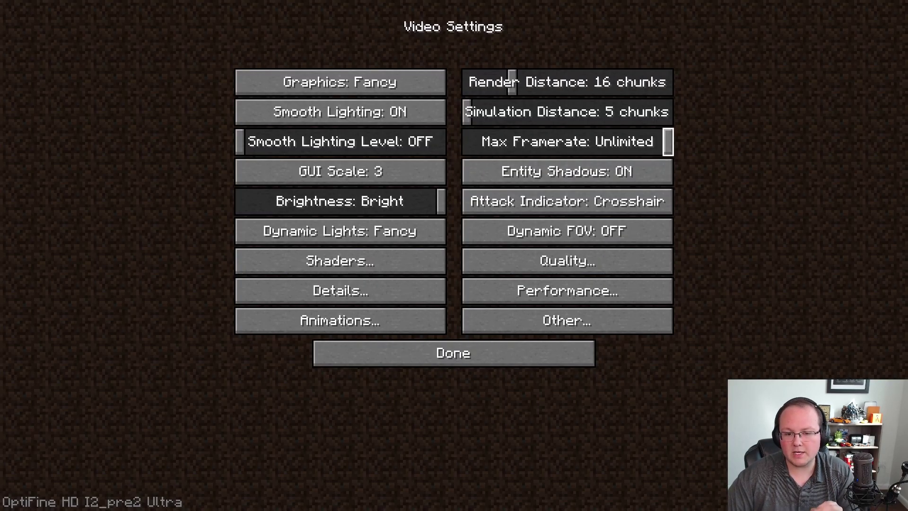
pyautogui.click(368, 83)
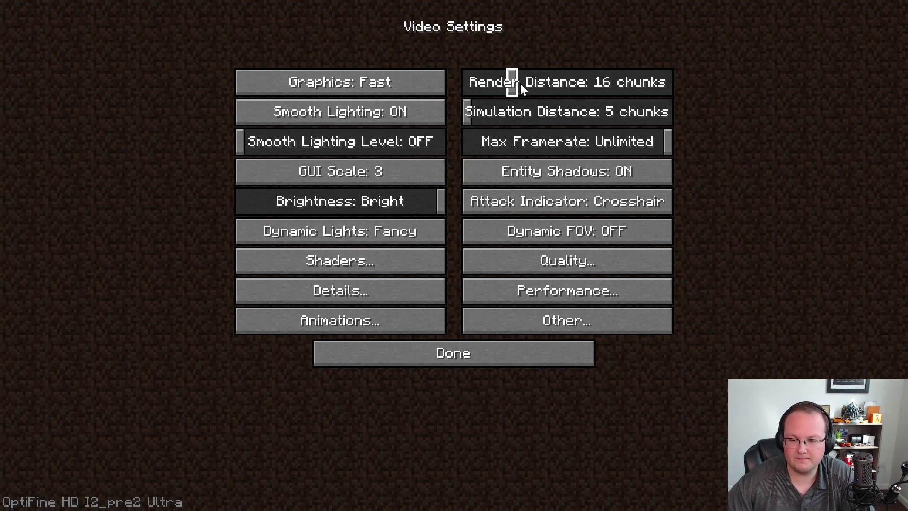
# - Try a render distance of 8 chunks as an alternative, and settle on 2 chunks
pyautogui.moveTo(521, 82); pyautogui.dragTo(467, 83)
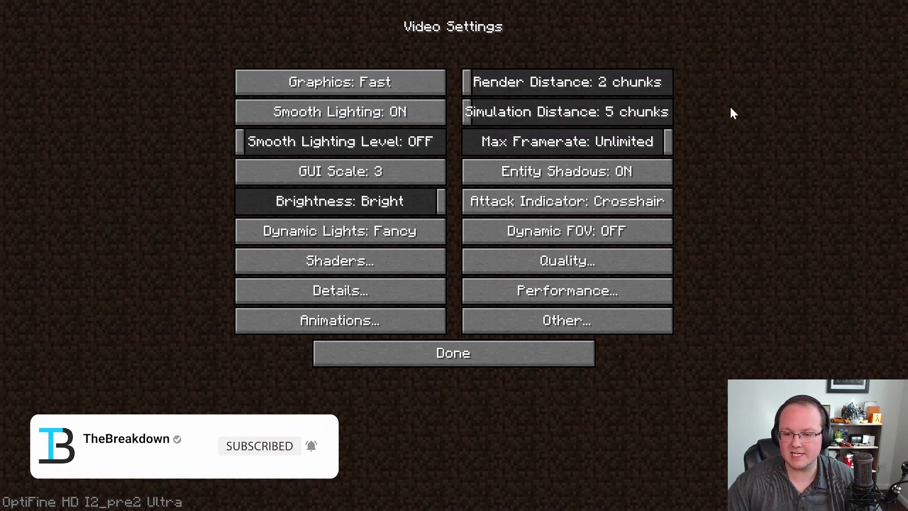
pyautogui.moveTo(657, 90)
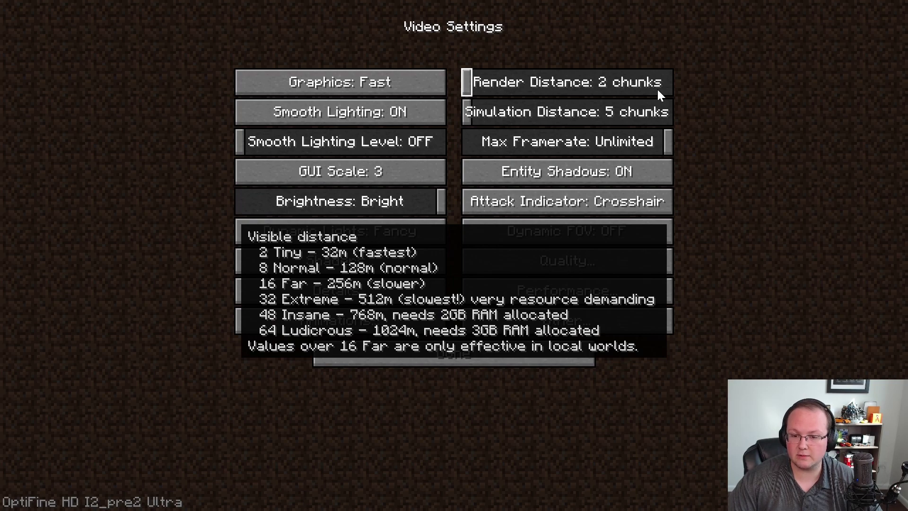
pyautogui.moveTo(466, 89); pyautogui.dragTo(488, 94)
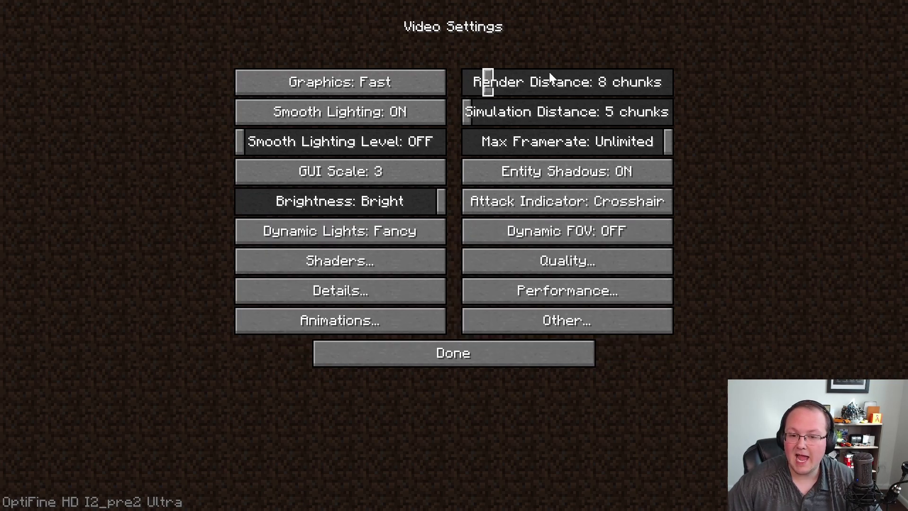
pyautogui.moveTo(500, 73); pyautogui.dragTo(367, 78)
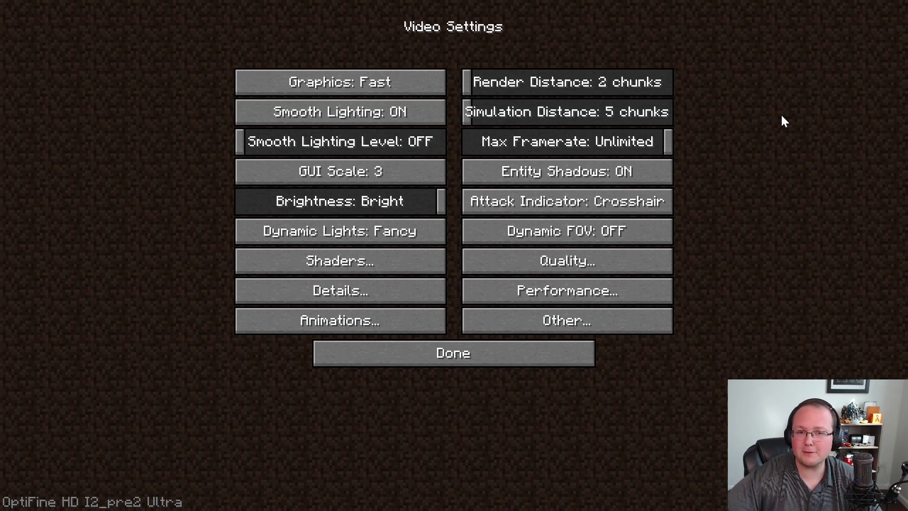
# - Turn off Smooth Lighting and Entity Shadows, with Max Framerate at Unlimited
pyautogui.click(399, 114)
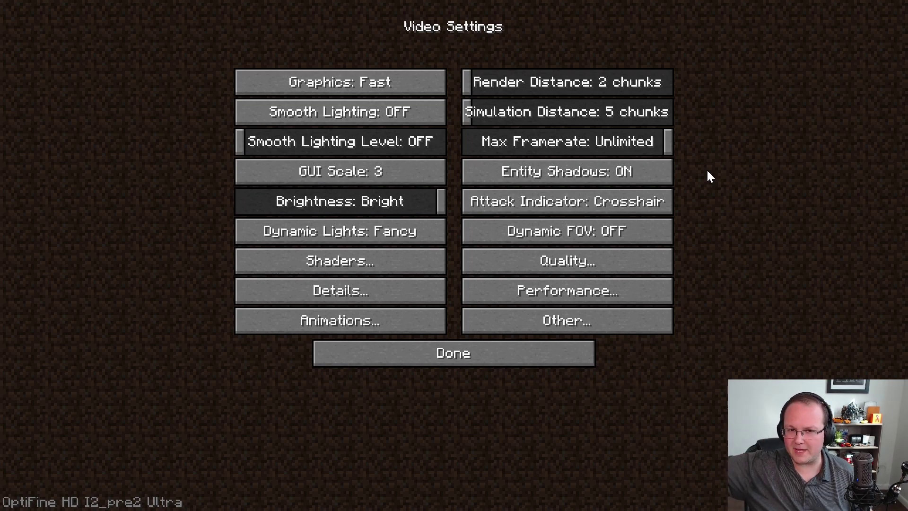
pyautogui.moveTo(608, 149); pyautogui.dragTo(727, 121)
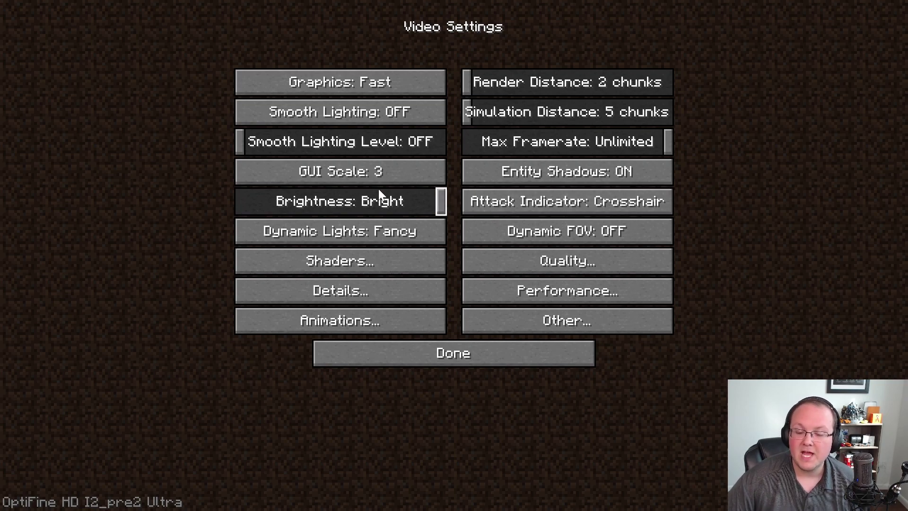
pyautogui.moveTo(378, 185)
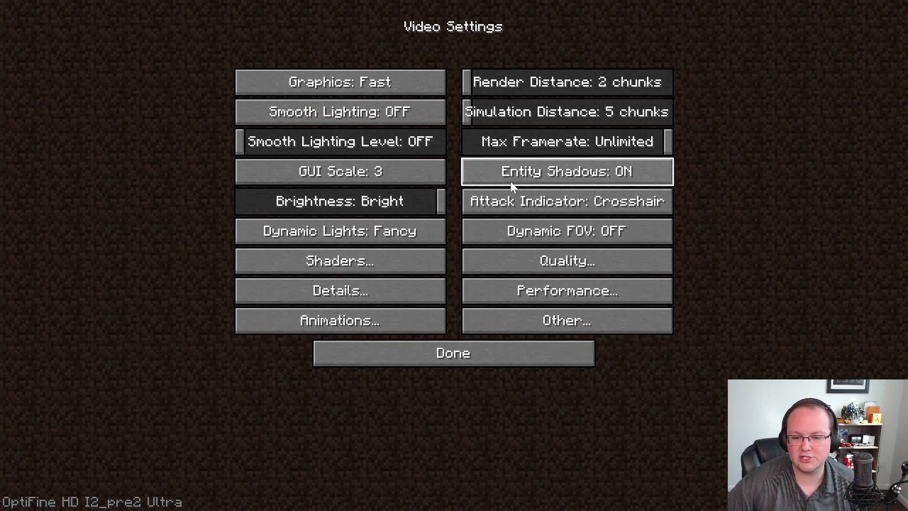
pyautogui.click(527, 180)
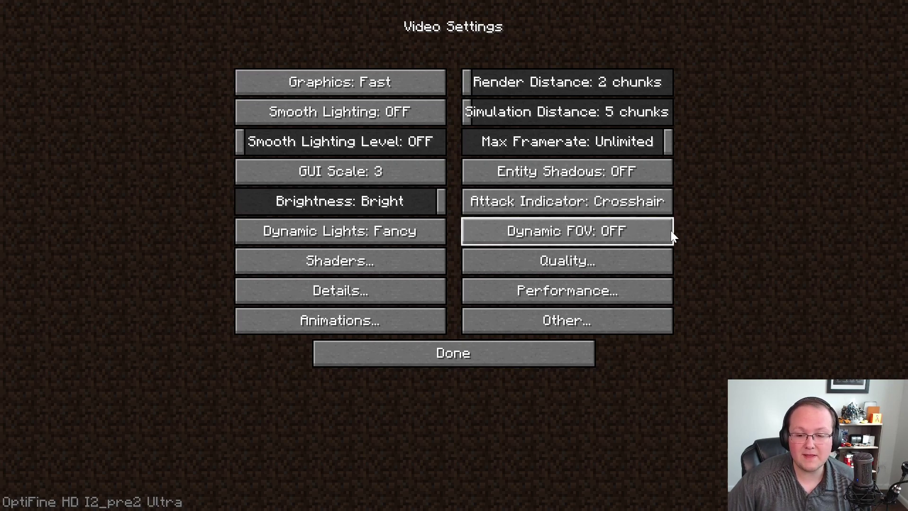
# - Turn off Dynamic Lights and check in the shader list that shaders are set to OFF
pyautogui.click(415, 238)
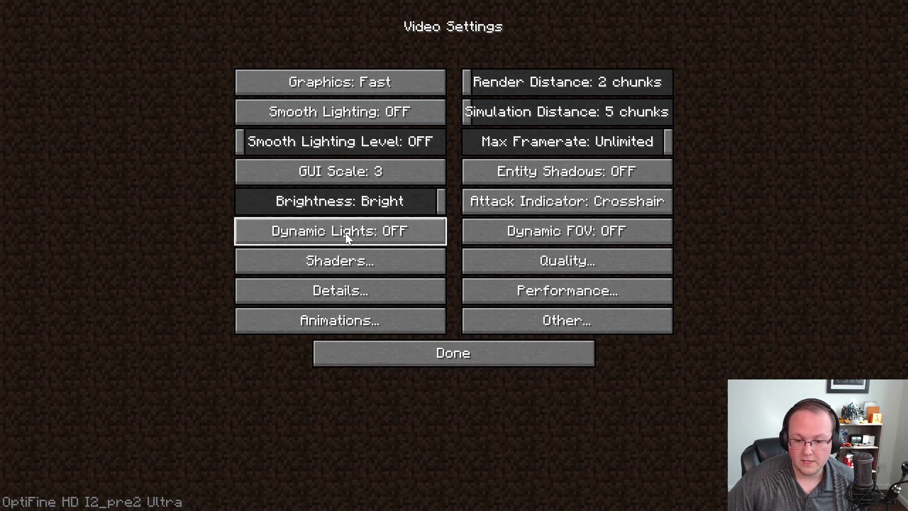
pyautogui.moveTo(345, 234)
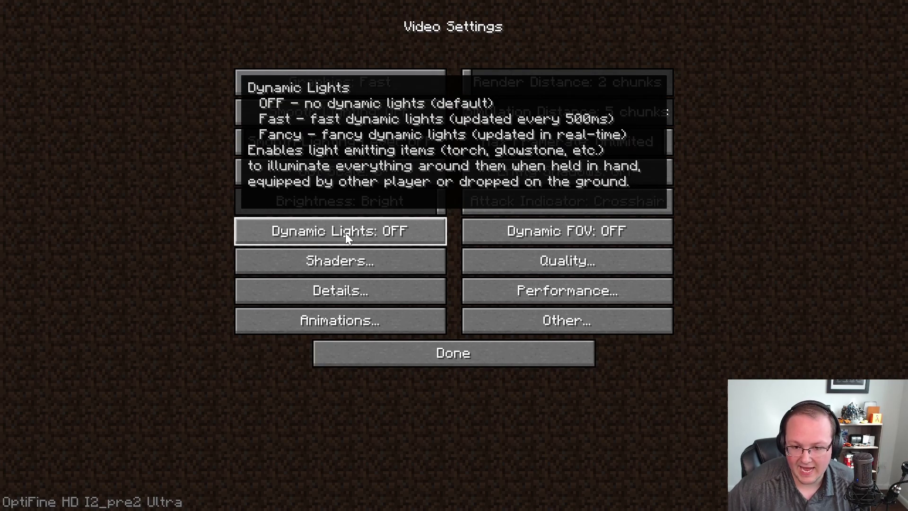
pyautogui.click(345, 233)
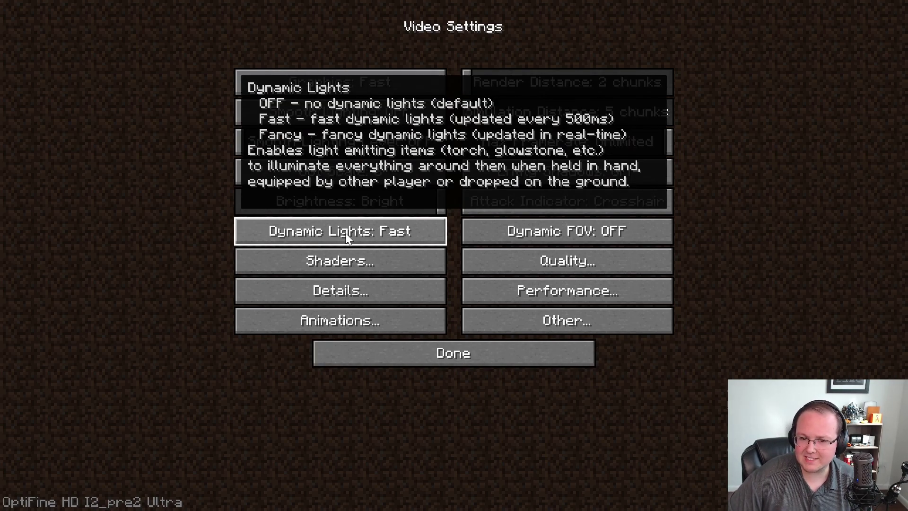
pyautogui.click(345, 233)
pyautogui.click(345, 233)
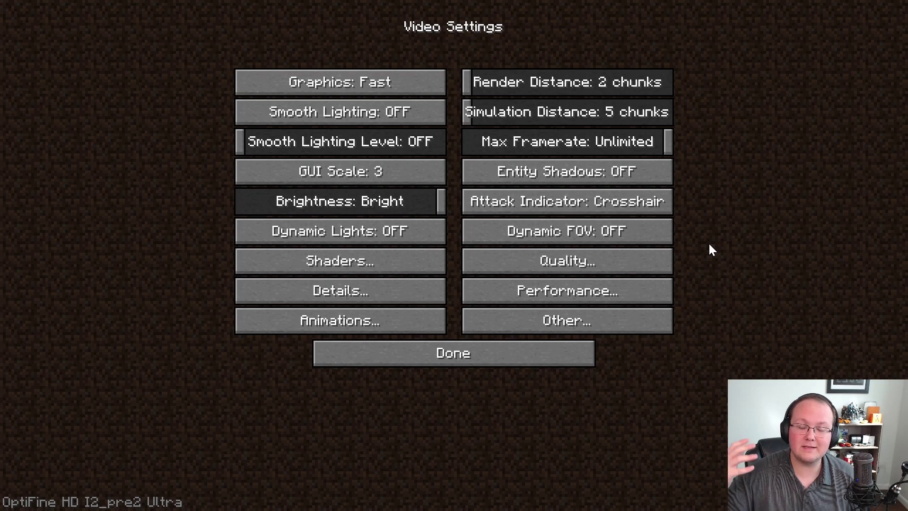
pyautogui.click(373, 272)
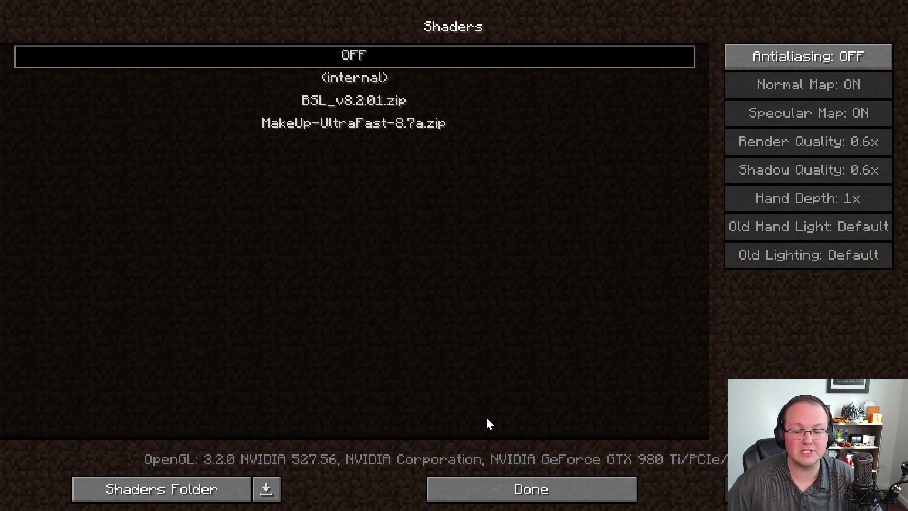
pyautogui.click(519, 494)
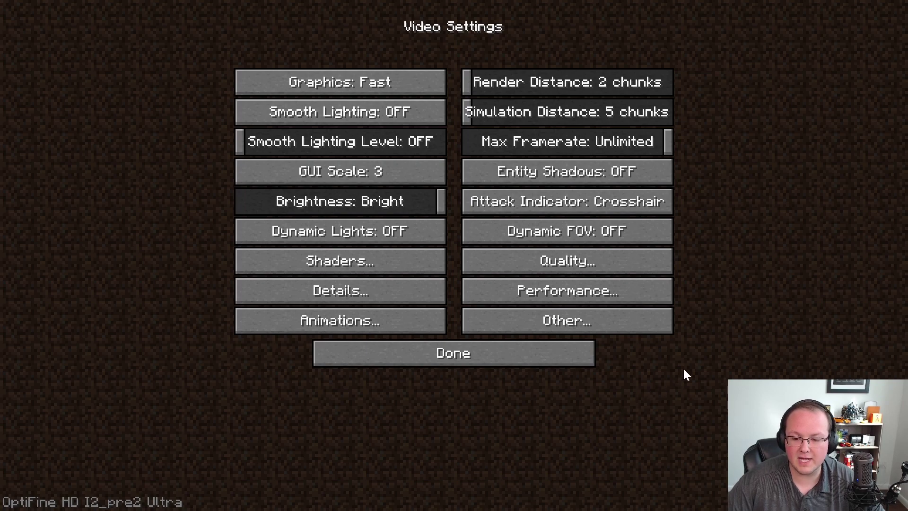
# - Open the quality settings and turn off Random Entities
pyautogui.click(603, 261)
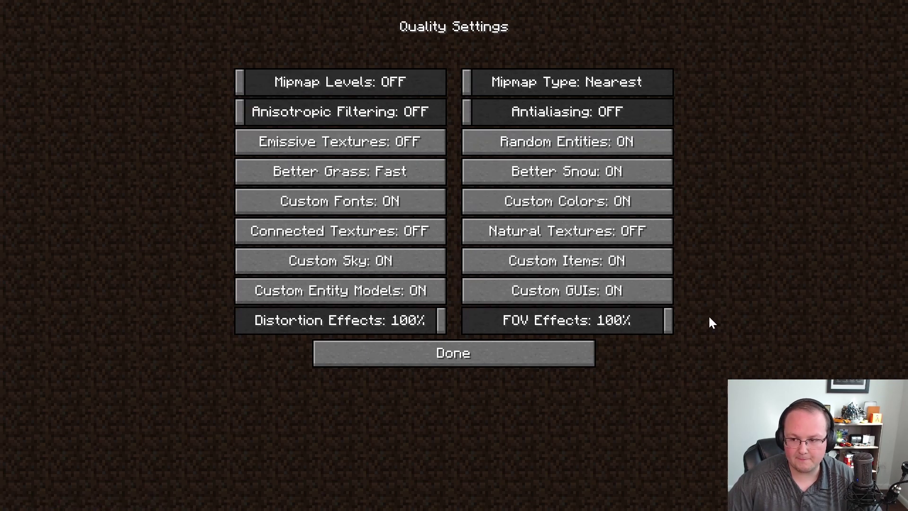
pyautogui.moveTo(240, 83)
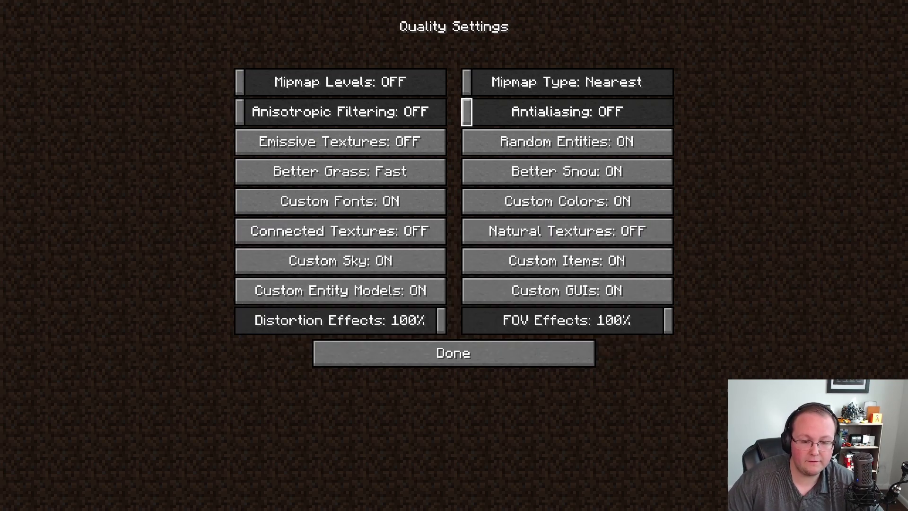
pyautogui.moveTo(467, 112)
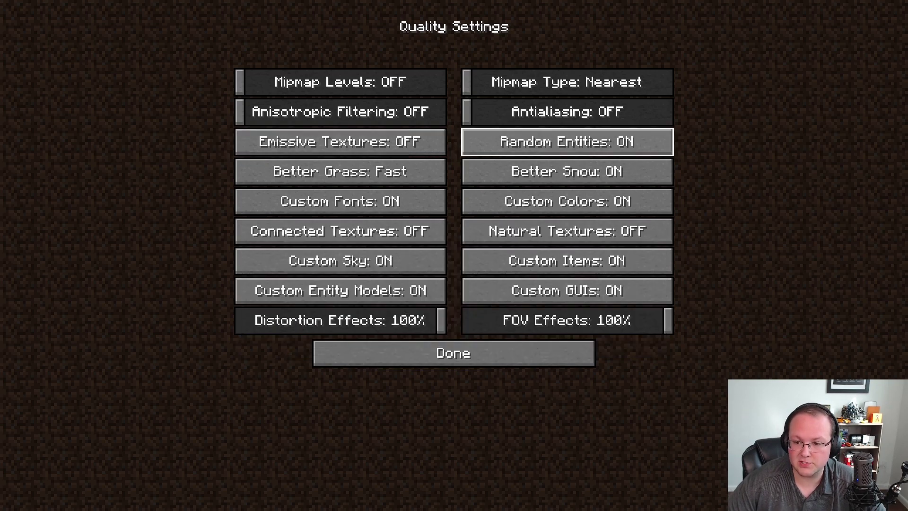
pyautogui.moveTo(567, 141)
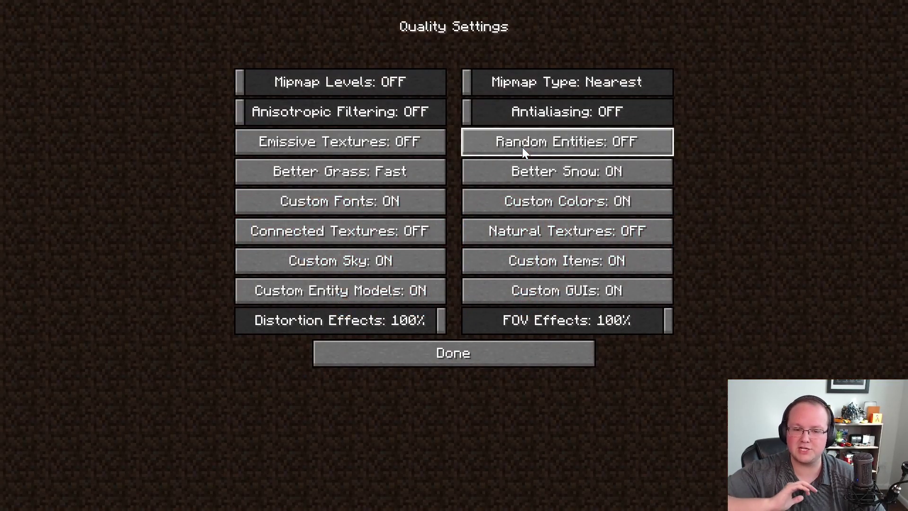
pyautogui.moveTo(522, 147)
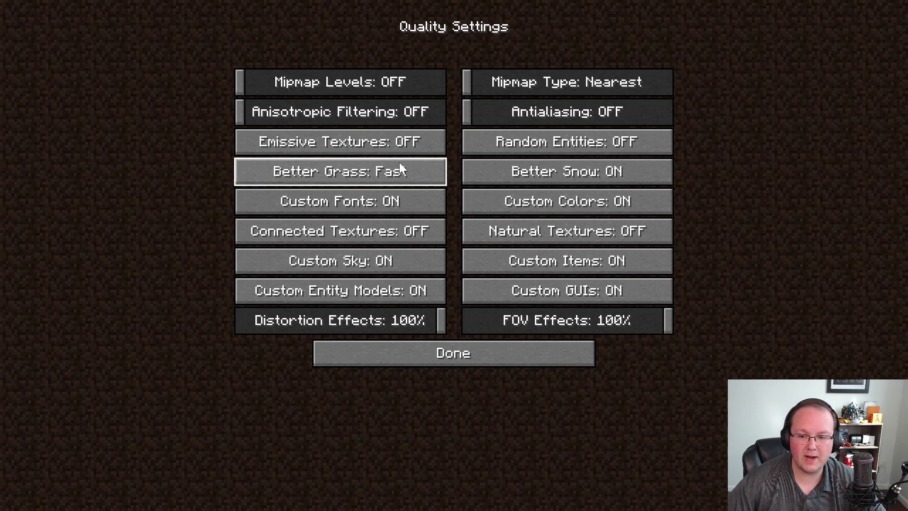
# - Try Custom Colors at OFF in the quality settings and switch it back to ON
pyautogui.moveTo(399, 164)
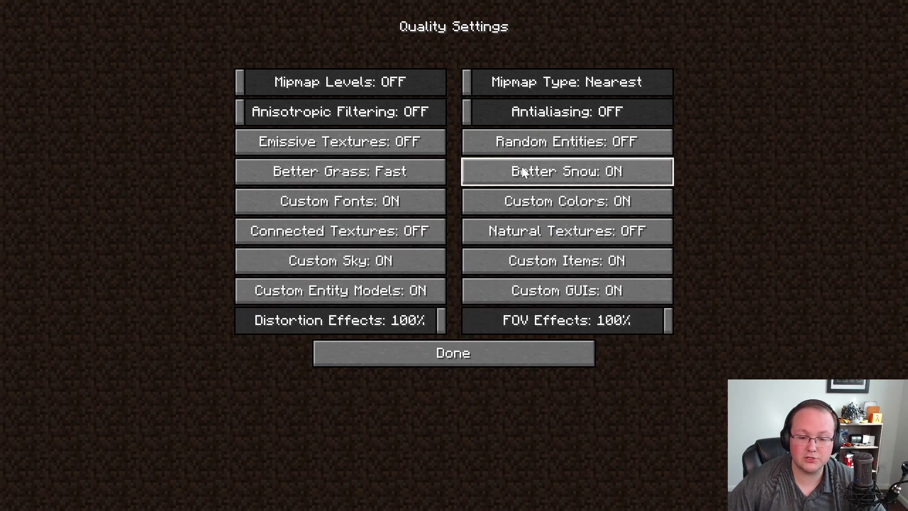
pyautogui.moveTo(524, 173)
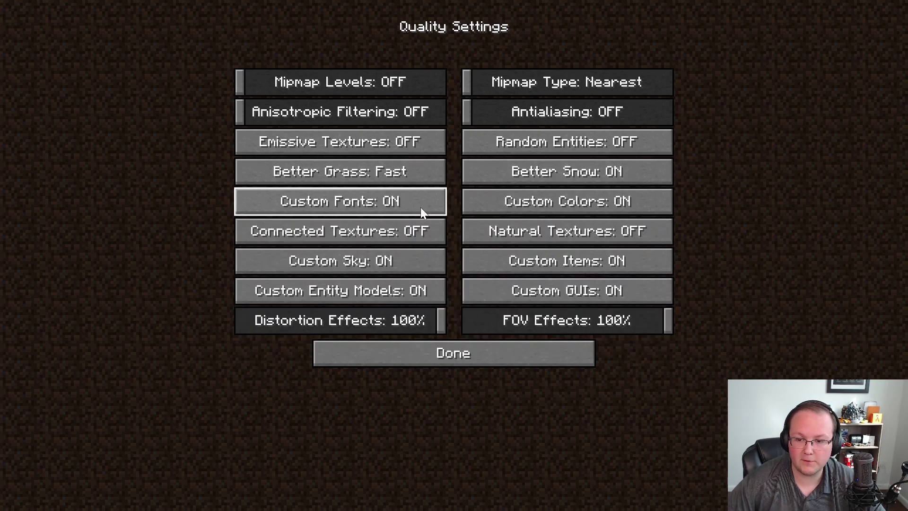
pyautogui.moveTo(420, 208)
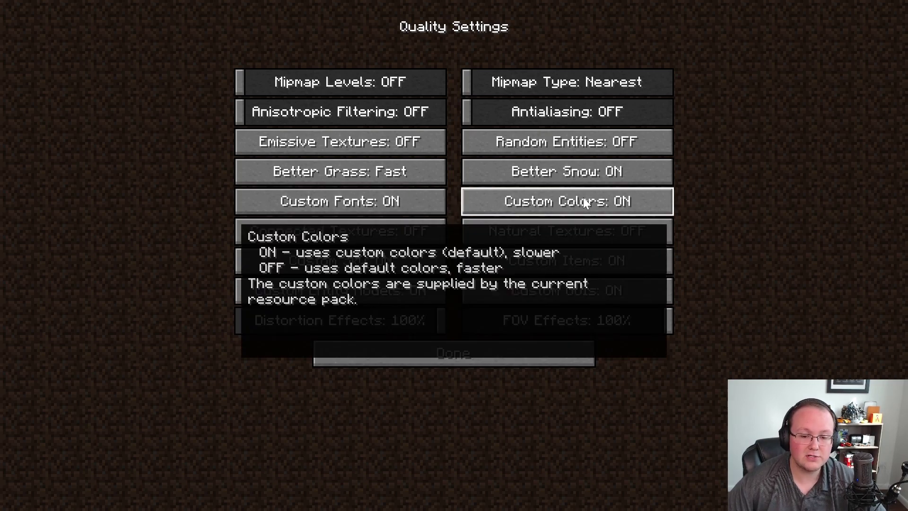
pyautogui.click(583, 197)
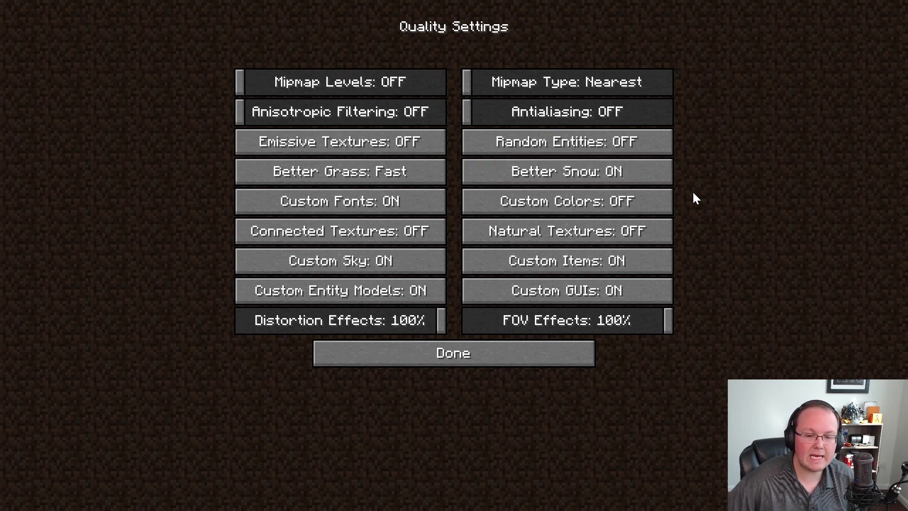
pyautogui.click(661, 209)
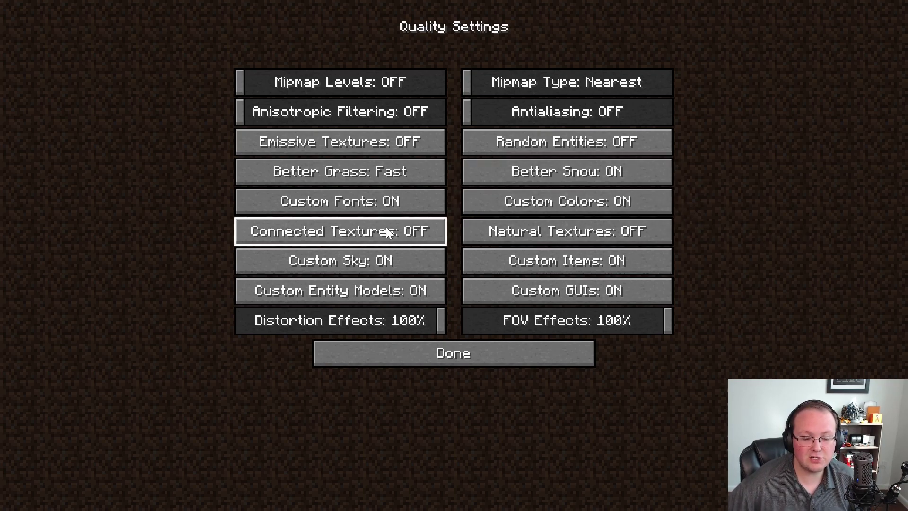
# - Turn off Custom Sky, Custom Items, Custom Entity Models and Custom GUIs, and return to the video settings
pyautogui.moveTo(560, 234)
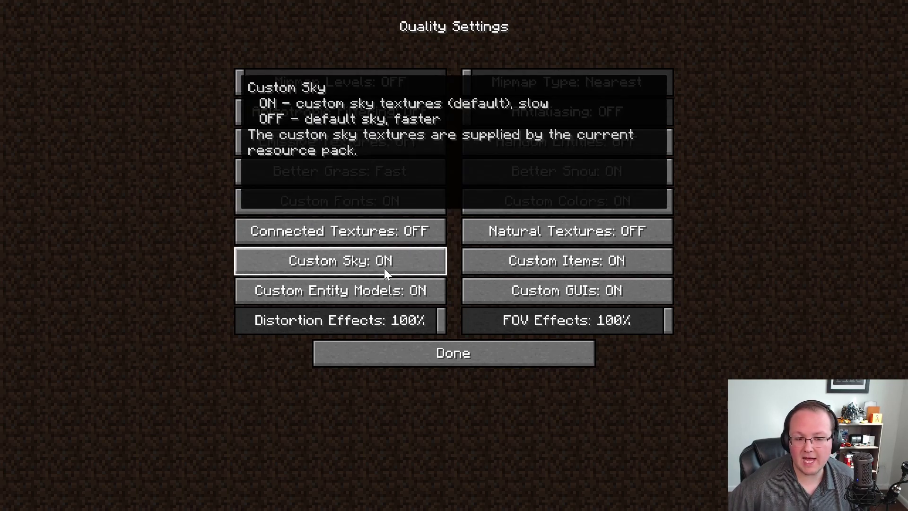
pyautogui.click(384, 268)
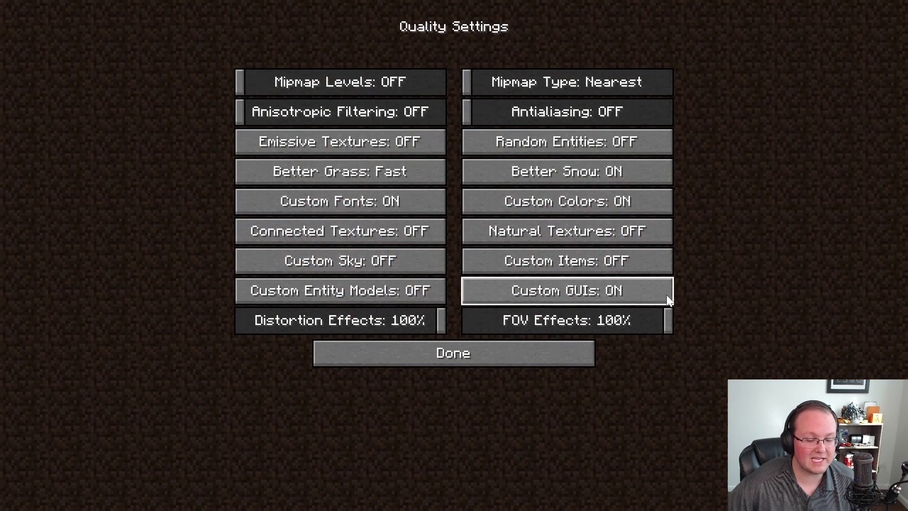
pyautogui.click(666, 294)
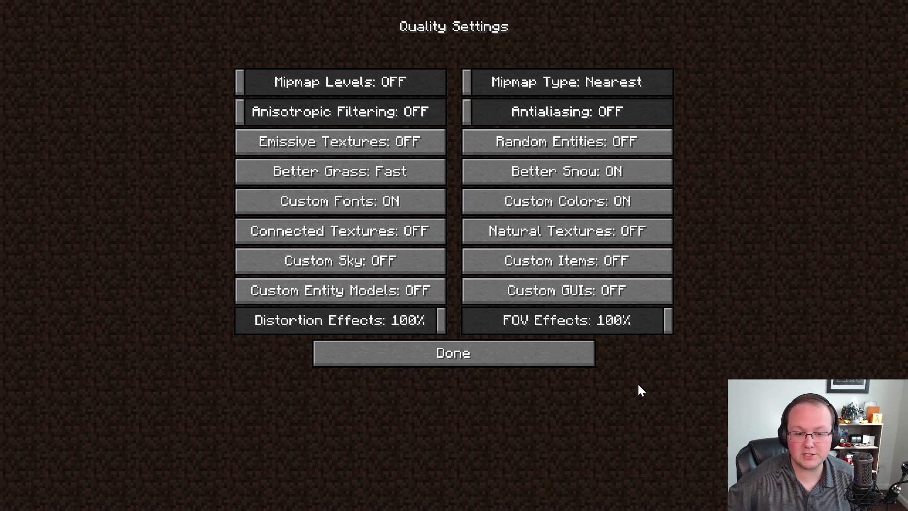
pyautogui.click(499, 352)
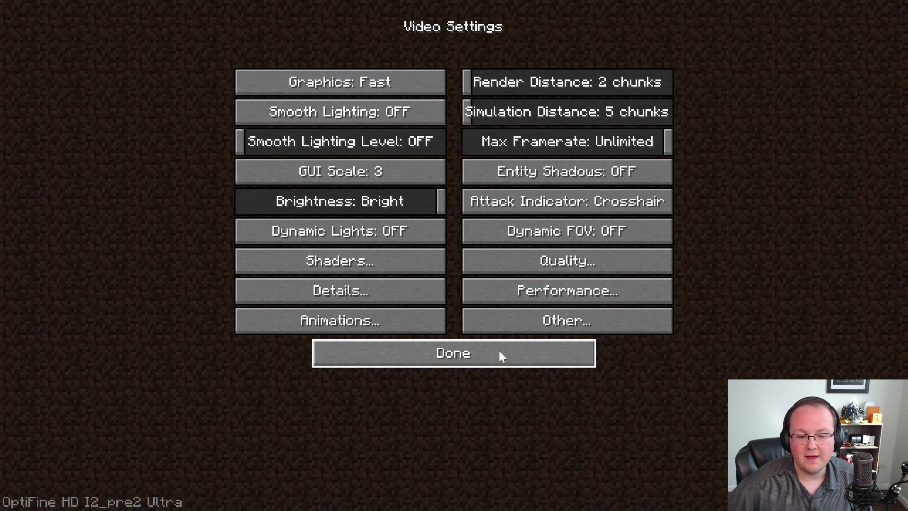
# - Open the detail settings, lower Cloud Height to OFF and set Trees to Smart
pyautogui.click(428, 288)
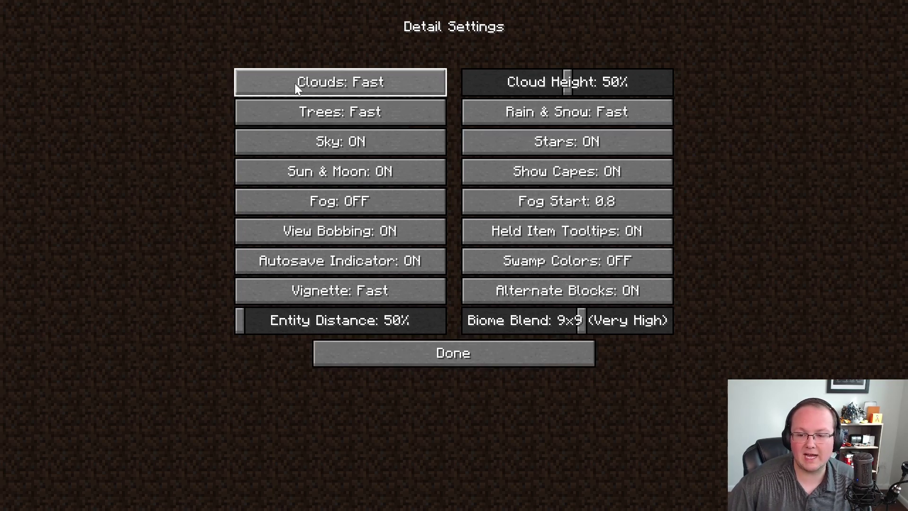
pyautogui.moveTo(566, 87); pyautogui.dragTo(143, 78)
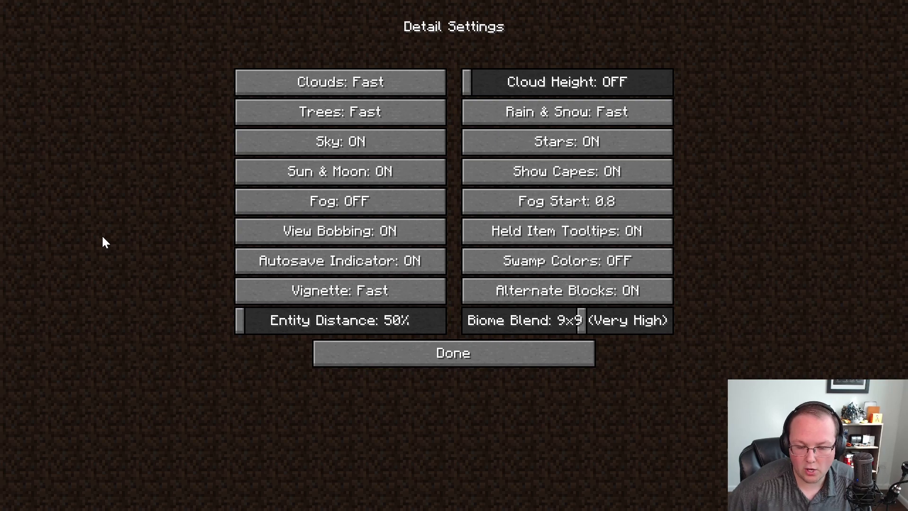
pyautogui.click(284, 114)
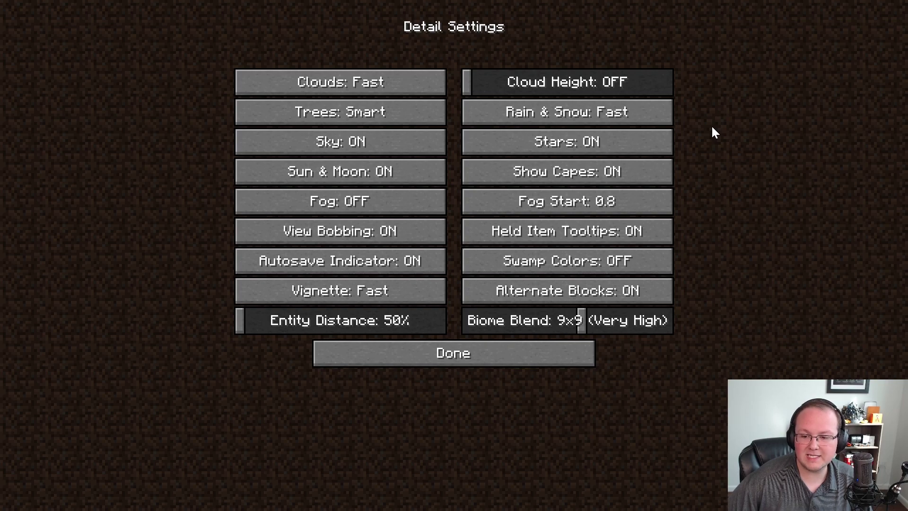
# - Cycle Rain & Snow through its options, including Default, and return it to Fast
pyautogui.click(645, 122)
pyautogui.click(645, 122)
pyautogui.click(645, 122)
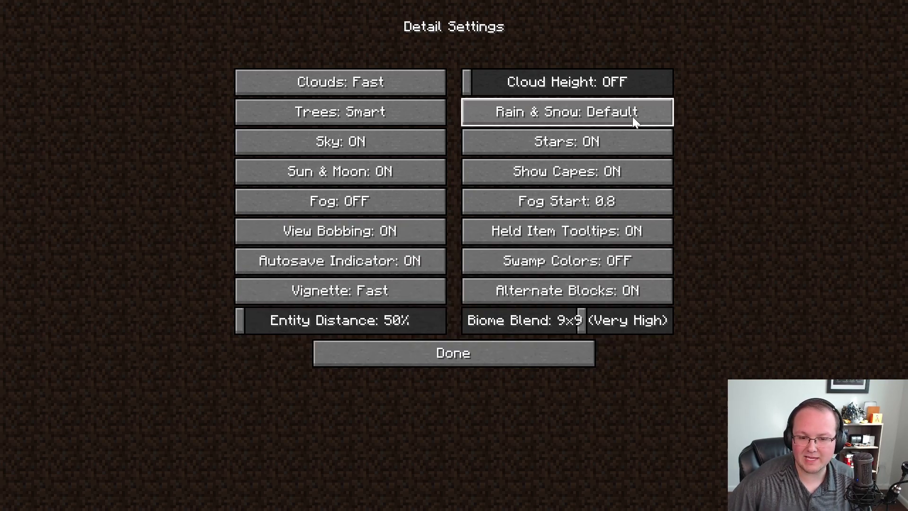
pyautogui.click(632, 120)
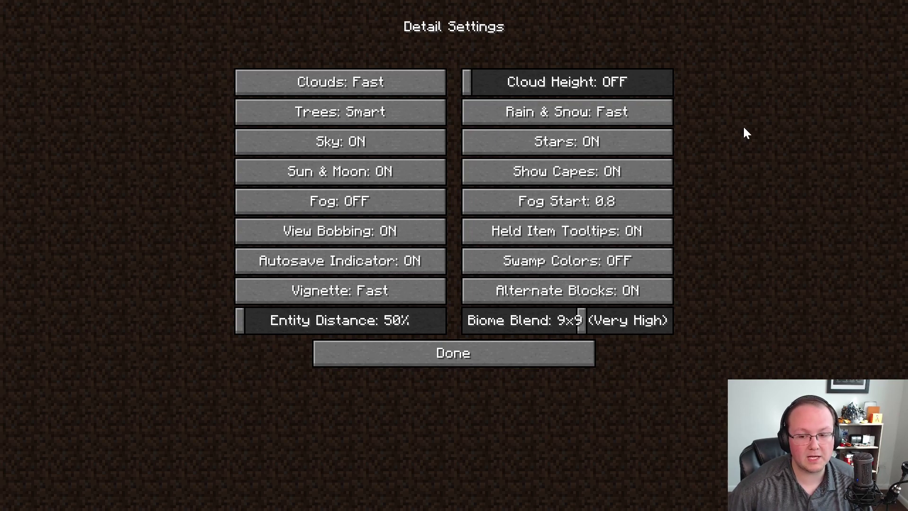
# - Turn off Sky, Stars and Show Capes in the detail settings
pyautogui.click(391, 142)
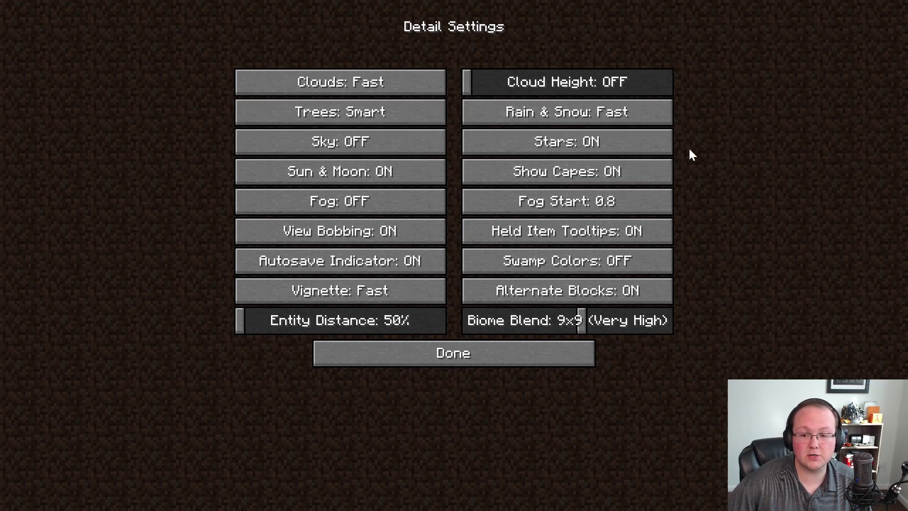
pyautogui.click(645, 149)
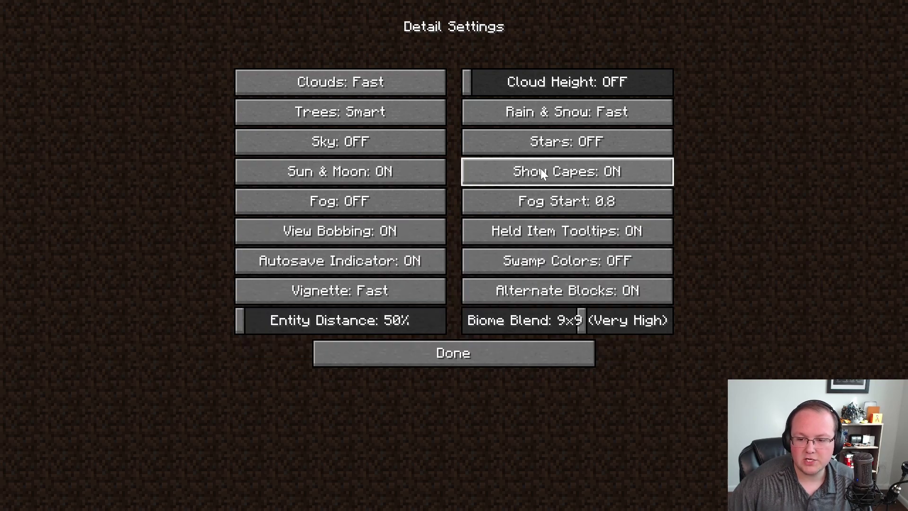
pyautogui.click(540, 169)
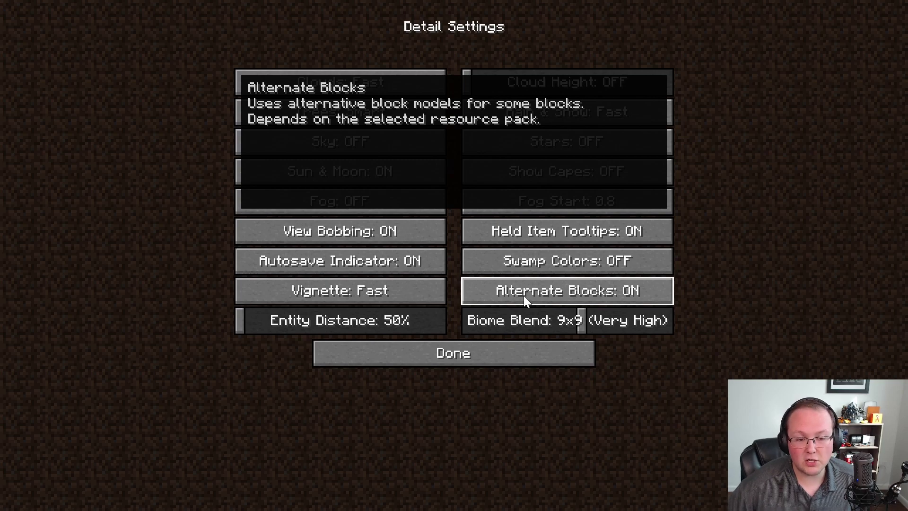
# - Turn off Alternate Blocks, lower Biome Blend to OFF (Fastest), and return to the video settings
pyautogui.click(523, 296)
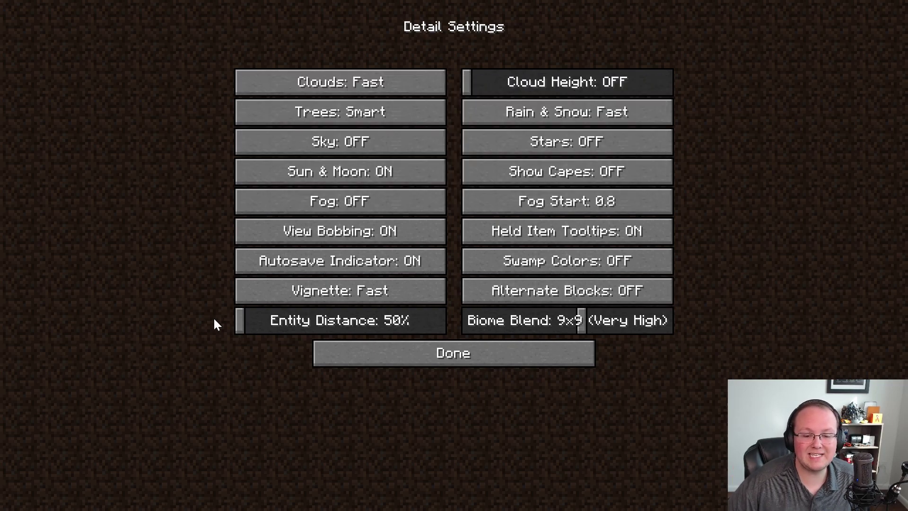
pyautogui.moveTo(588, 330); pyautogui.dragTo(20, 350)
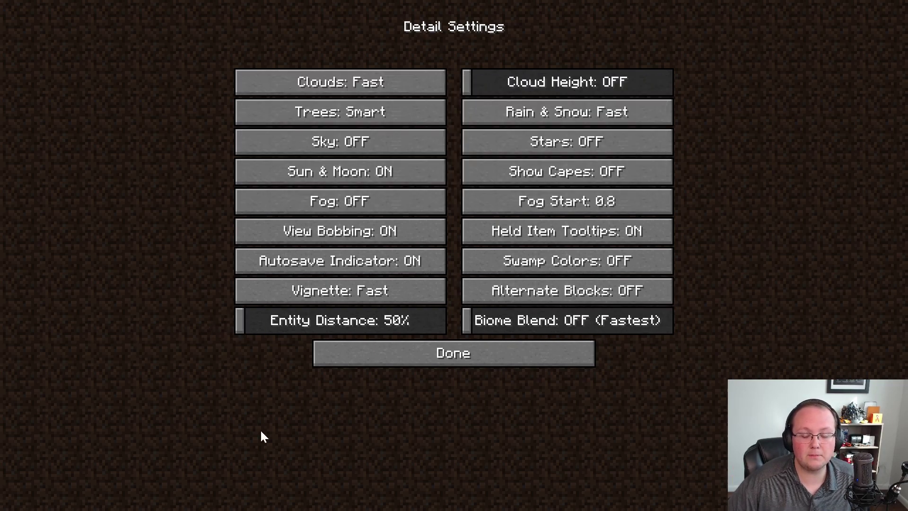
pyautogui.click(478, 359)
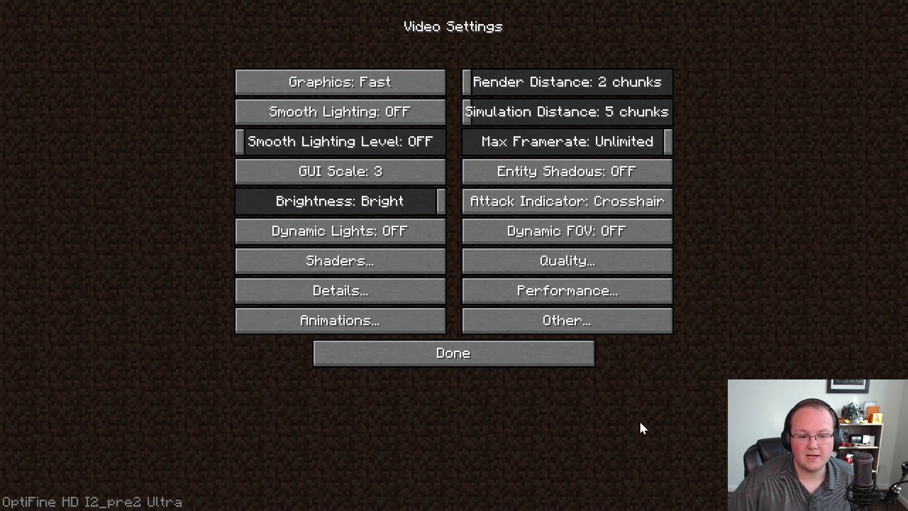
# - Turn off Smooth World and Smooth FPS in the performance settings and return to the video settings
pyautogui.click(662, 294)
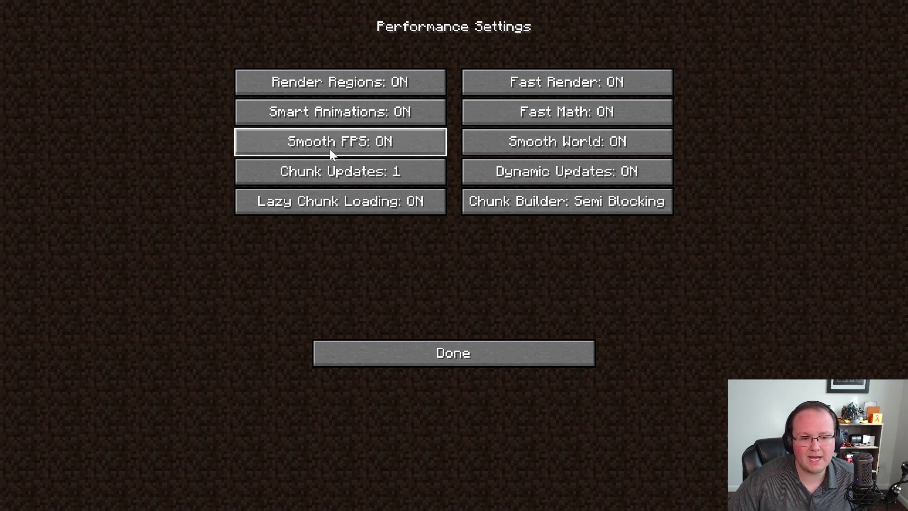
pyautogui.moveTo(504, 147)
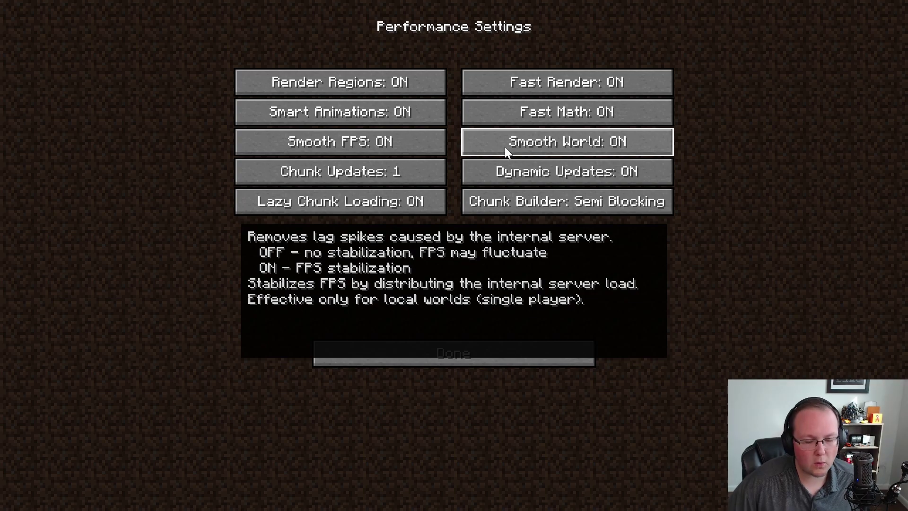
pyautogui.click(504, 146)
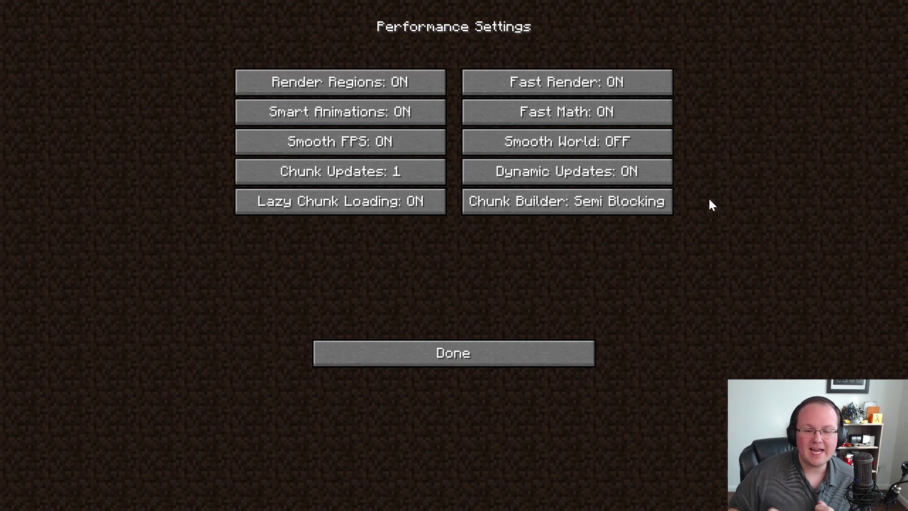
pyautogui.moveTo(617, 143)
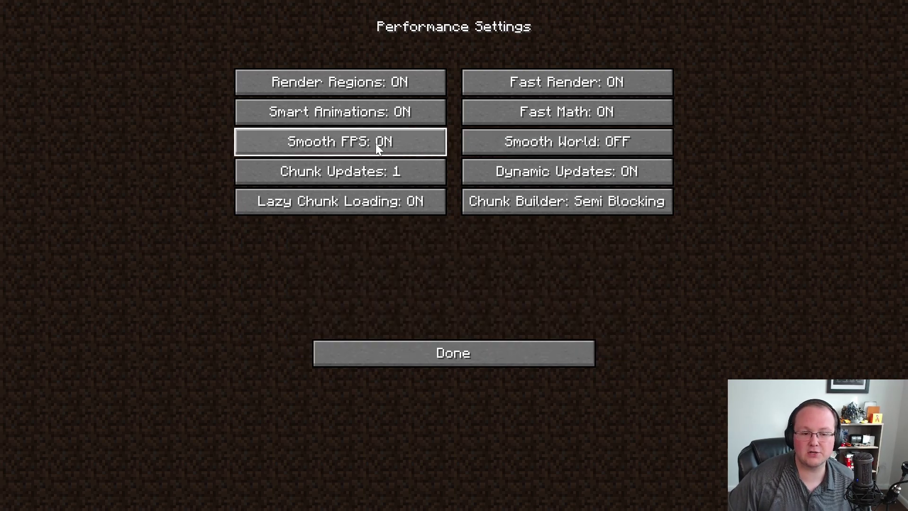
pyautogui.moveTo(376, 143)
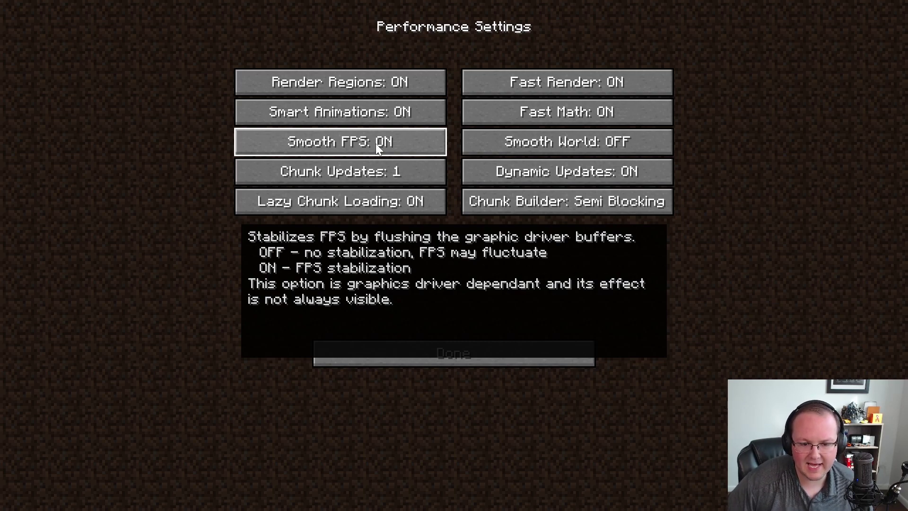
pyautogui.click(376, 144)
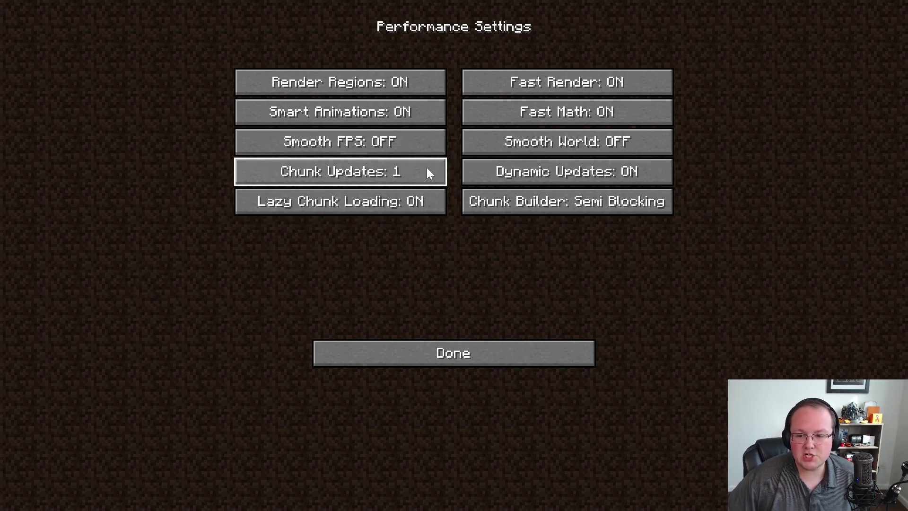
pyautogui.moveTo(428, 171)
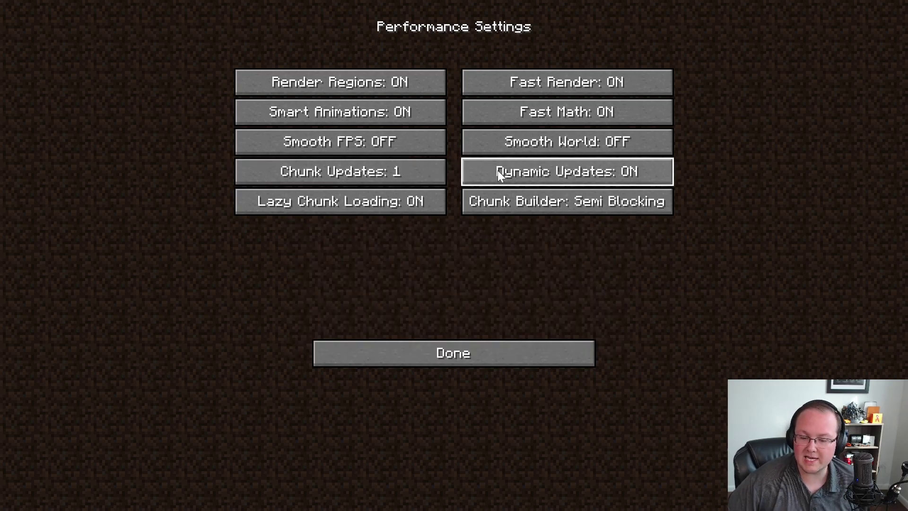
pyautogui.moveTo(498, 171)
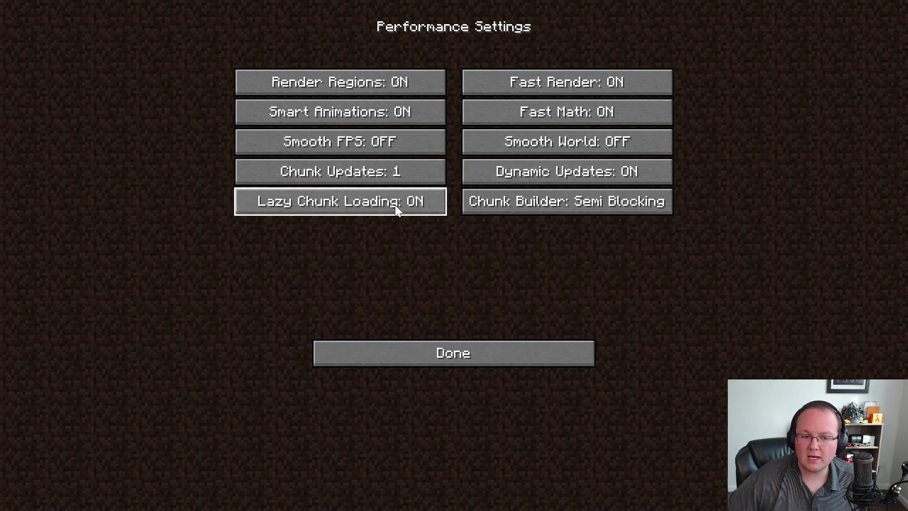
pyautogui.moveTo(397, 207)
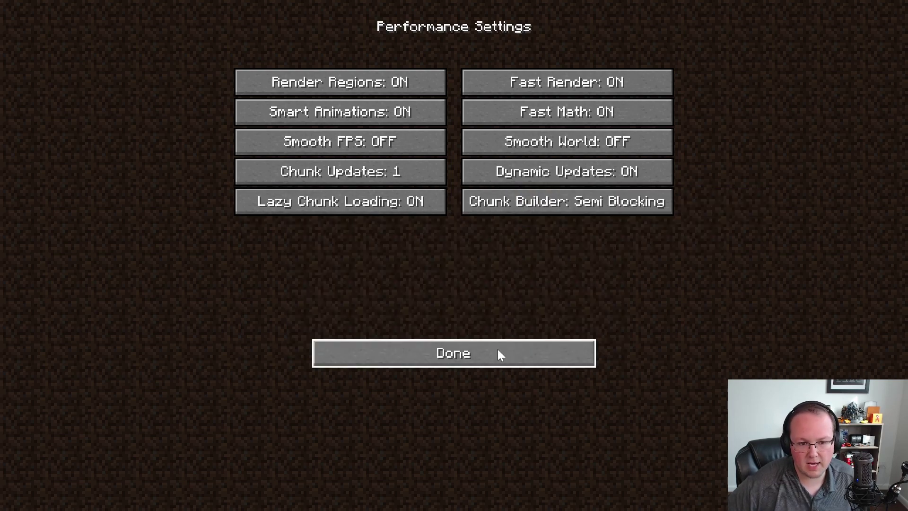
pyautogui.click(497, 349)
# - Switch all animation settings off with Particles at Minimal and return to the video settings
pyautogui.click(313, 327)
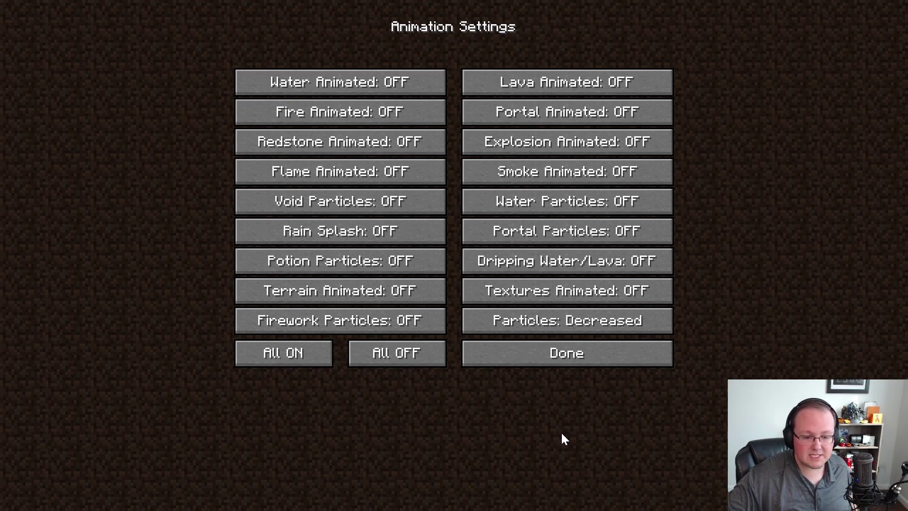
pyautogui.click(406, 354)
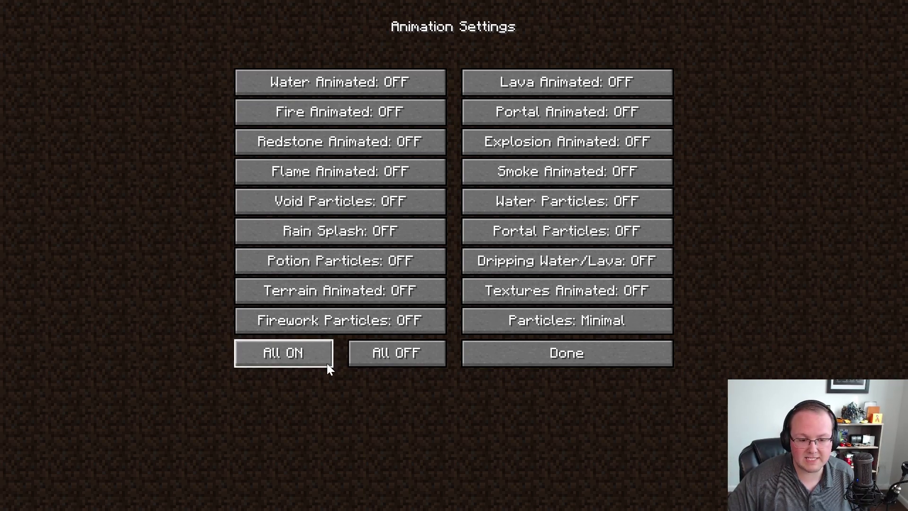
pyautogui.click(307, 357)
pyautogui.click(397, 366)
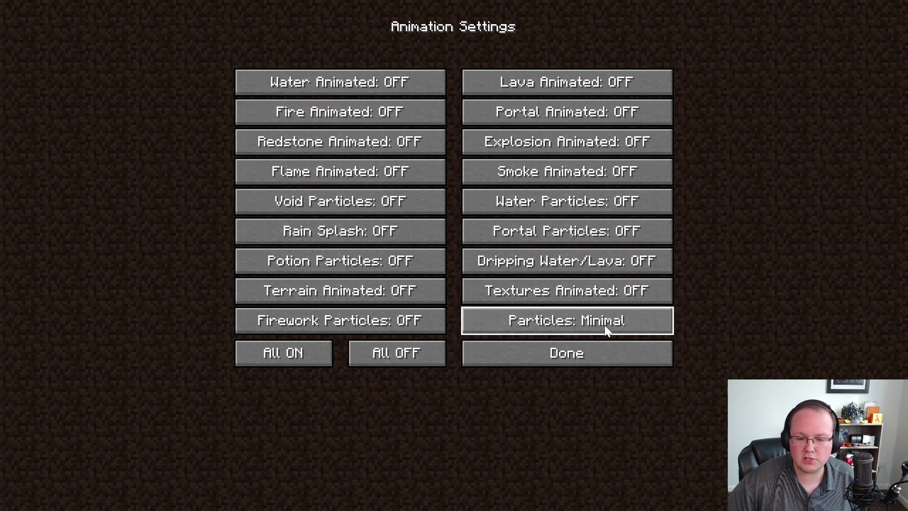
pyautogui.click(580, 354)
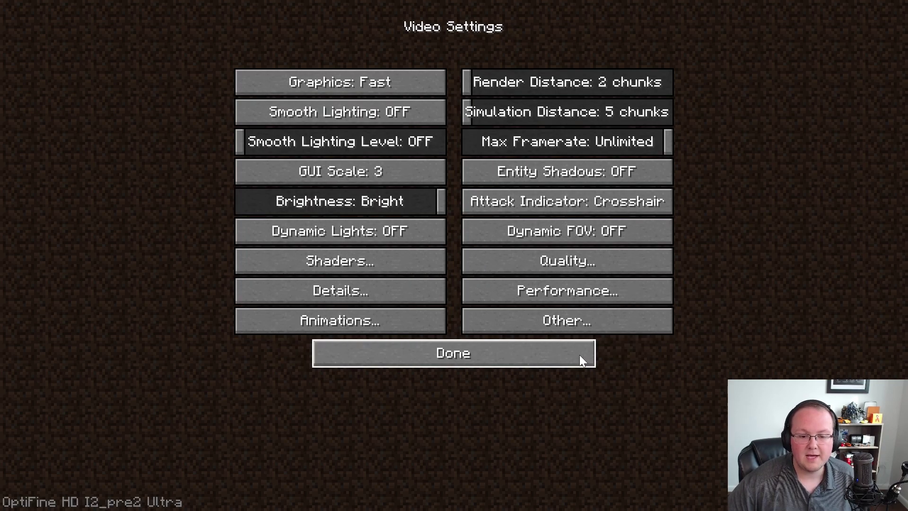
# - Open the other settings and turn Weather off
pyautogui.click(580, 326)
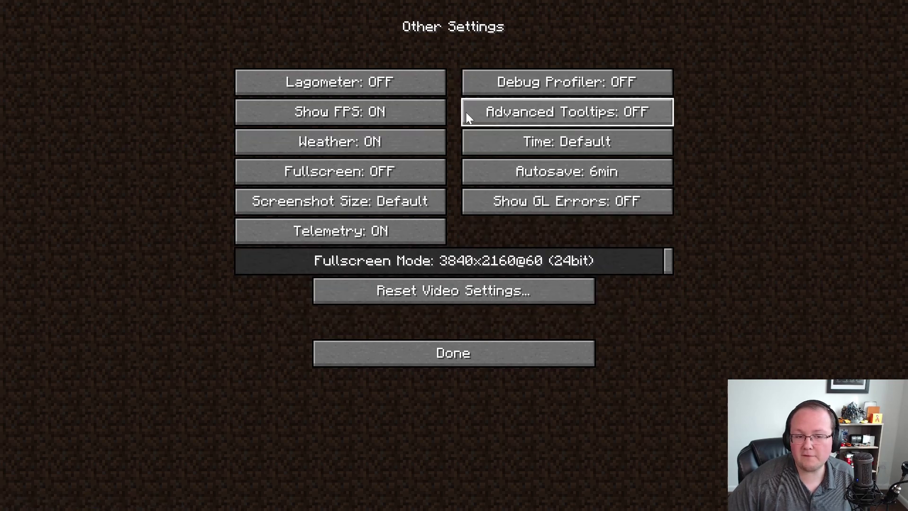
pyautogui.moveTo(440, 119)
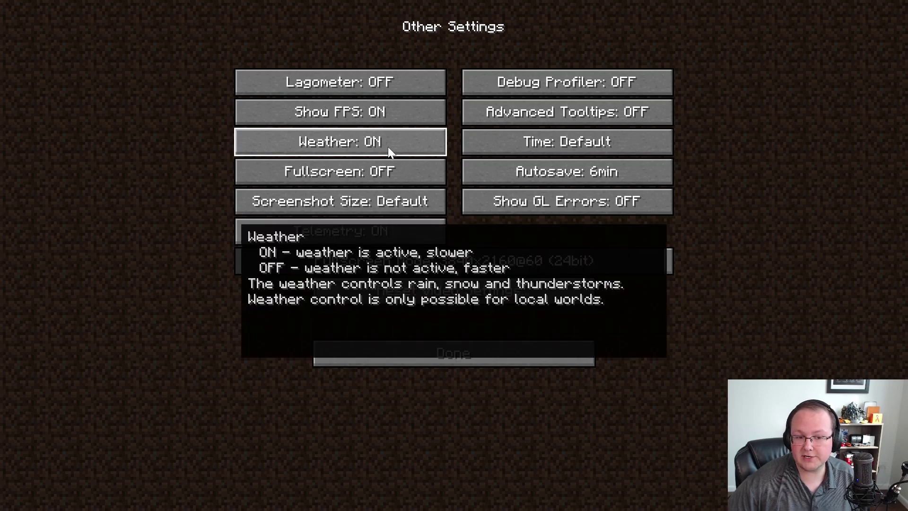
pyautogui.click(388, 147)
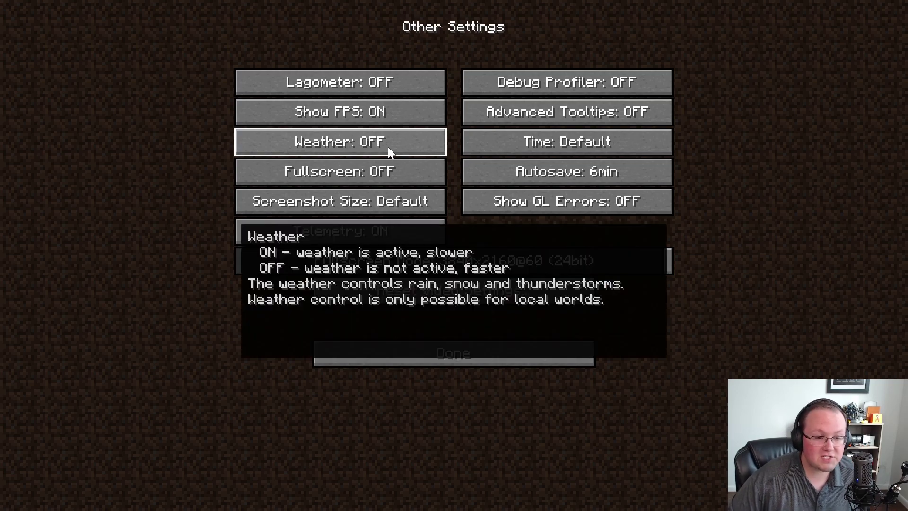
pyautogui.click(387, 147)
pyautogui.click(388, 147)
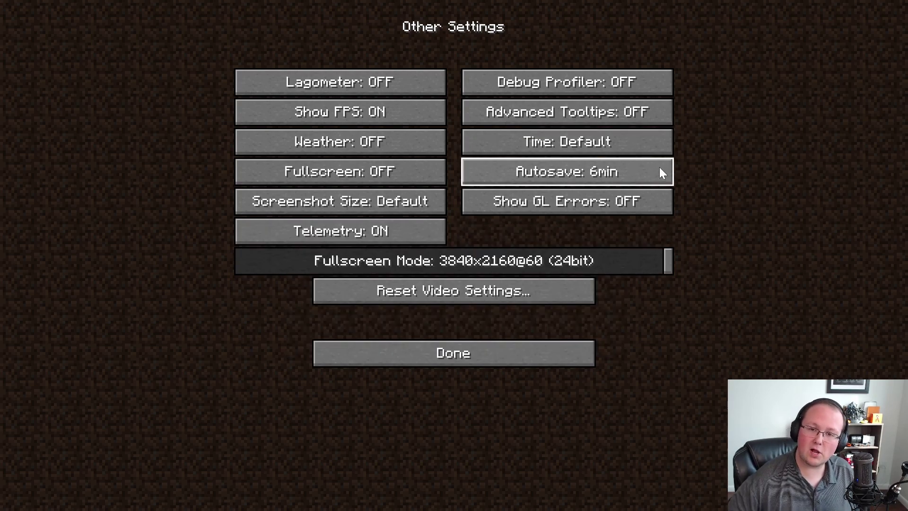
# - Cycle the Autosave interval through its options, such as 12min and 45s, and return it to 6min
pyautogui.moveTo(659, 168)
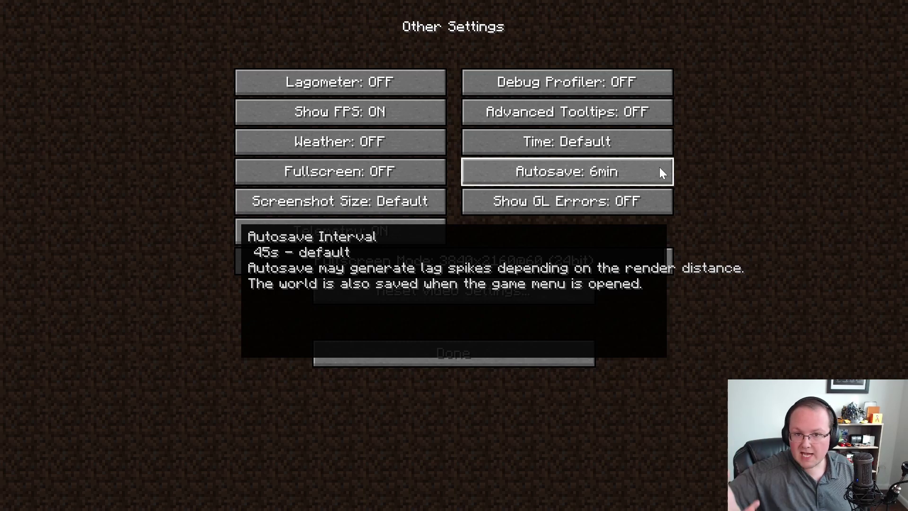
pyautogui.click(660, 169)
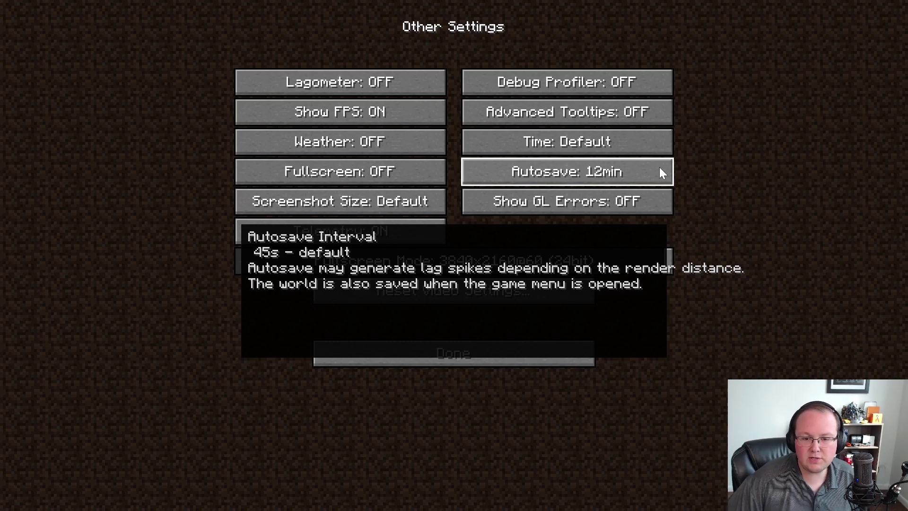
pyautogui.click(660, 168)
pyautogui.click(659, 168)
pyautogui.click(659, 168)
pyautogui.click(660, 169)
pyautogui.click(660, 169)
pyautogui.click(660, 169)
pyautogui.click(660, 169)
pyautogui.click(660, 171)
pyautogui.click(660, 171)
pyautogui.click(660, 171)
pyautogui.click(660, 172)
pyautogui.click(660, 171)
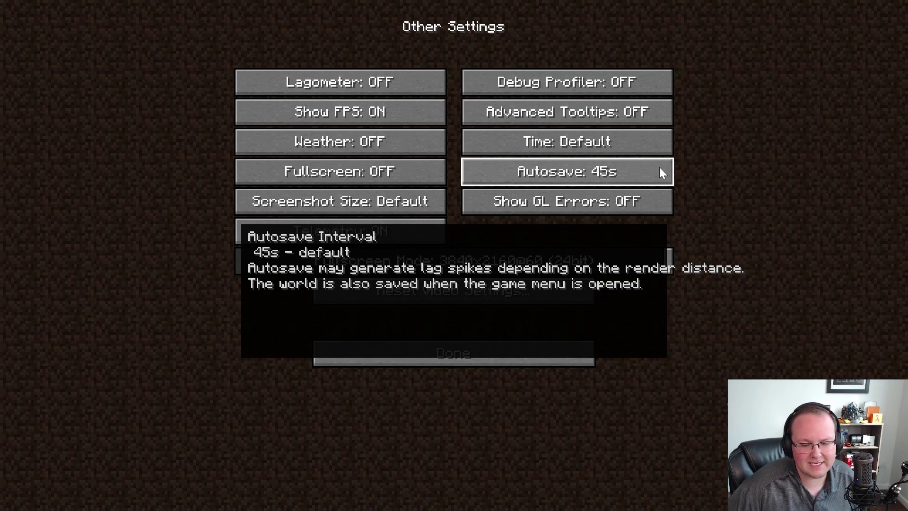
pyautogui.click(660, 170)
pyautogui.click(660, 170)
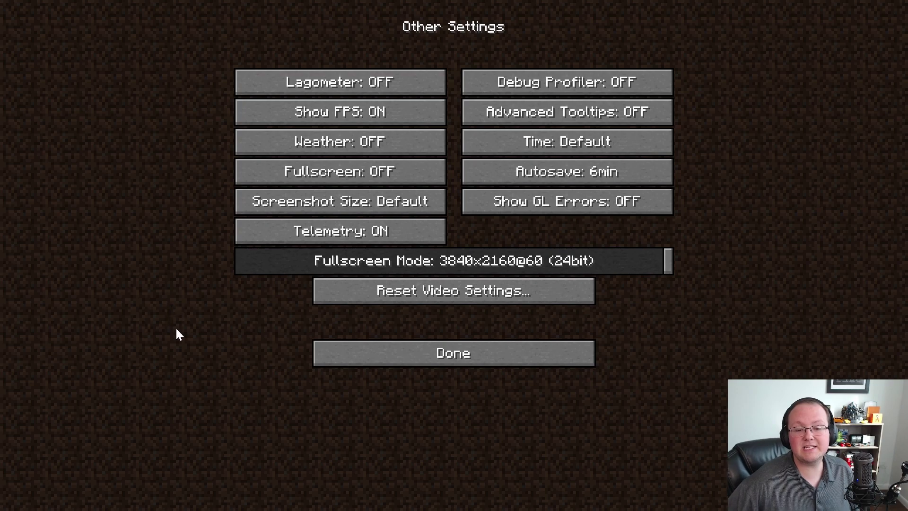
# - Leave the settings, load the singleplayer world and walk forward in it to check the FPS counter
pyautogui.click(383, 353)
pyautogui.click(381, 350)
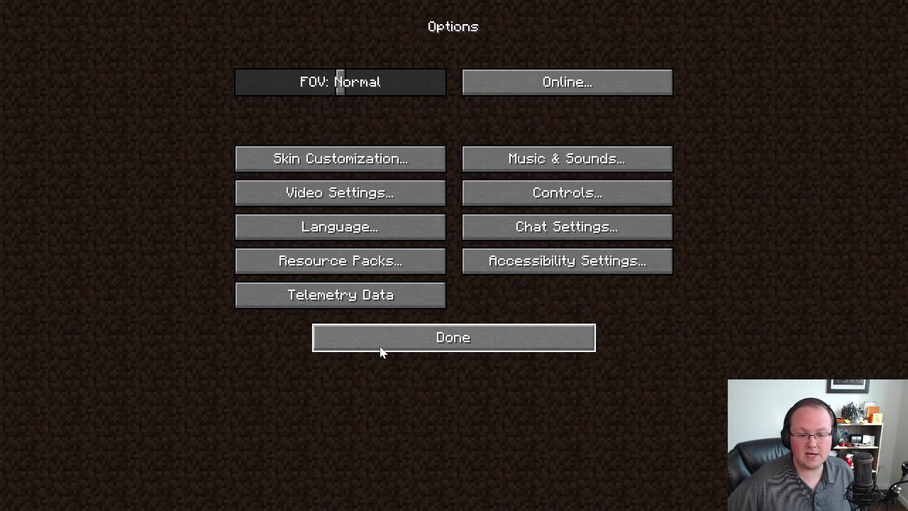
pyautogui.click(381, 349)
pyautogui.click(427, 215)
pyautogui.doubleClick(402, 105)
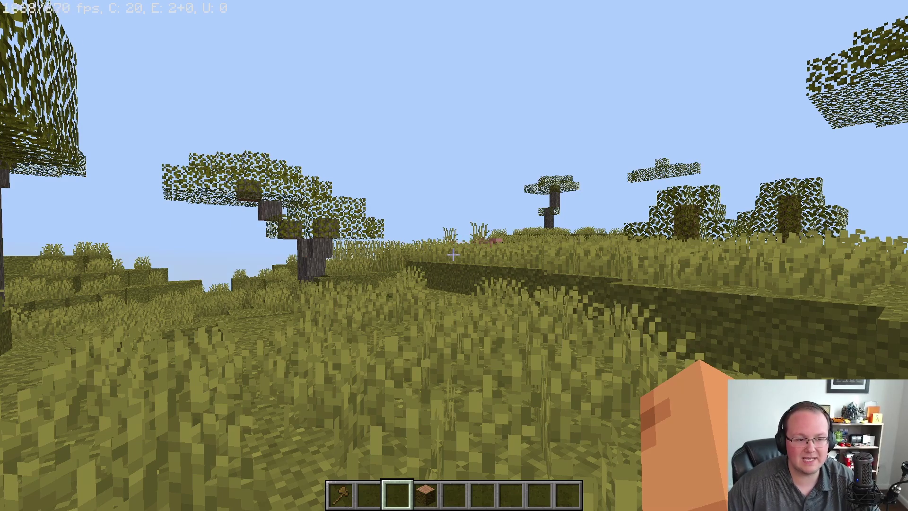
pyautogui.press('w')
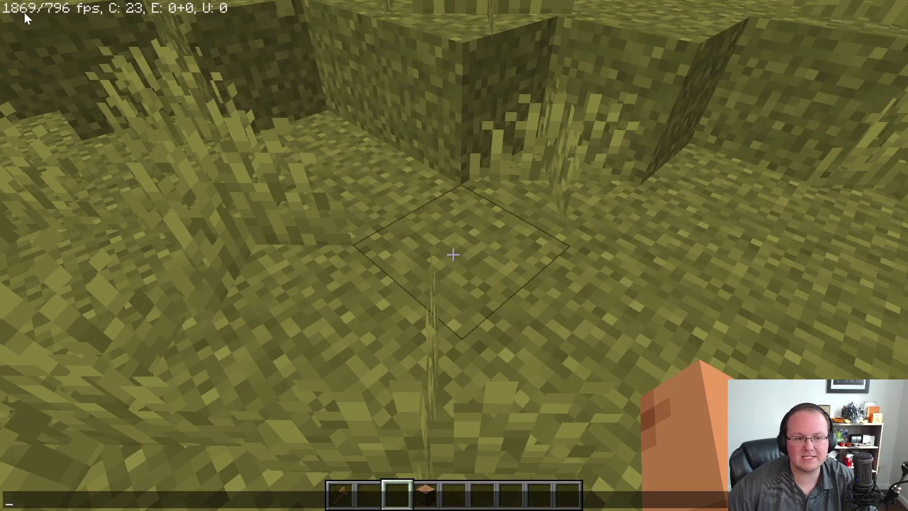
# - Close the chat and walk across the savanna to watch the FPS counter while moving
pyautogui.press('Escape')
pyautogui.press('w')
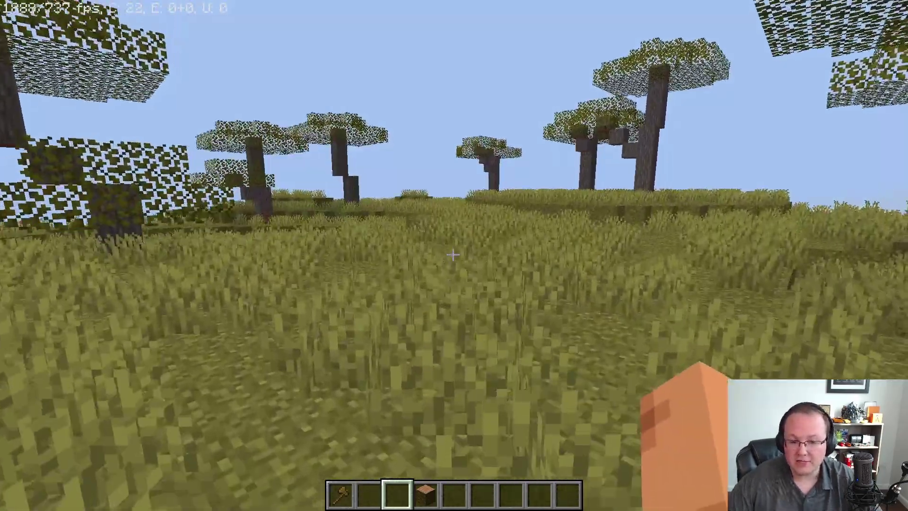
pyautogui.press('w')
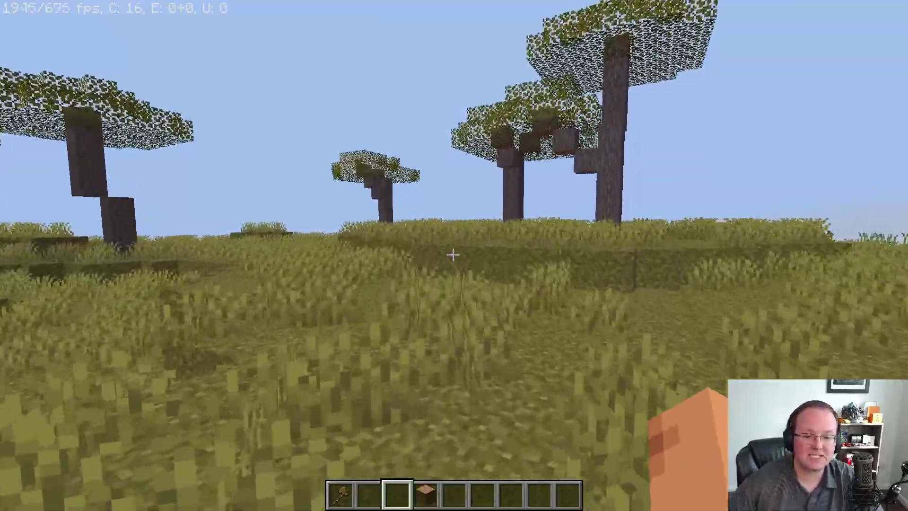
pyautogui.press('w')
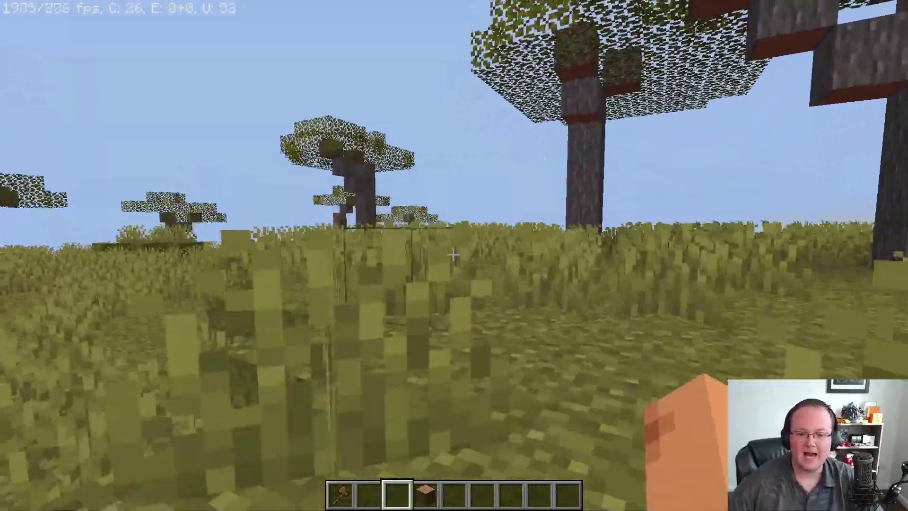
pyautogui.press('w')
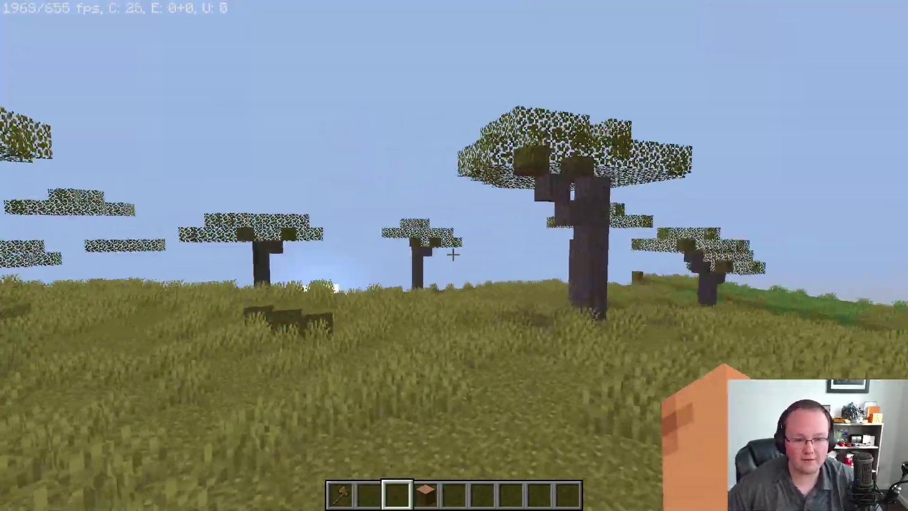
pyautogui.press('w')
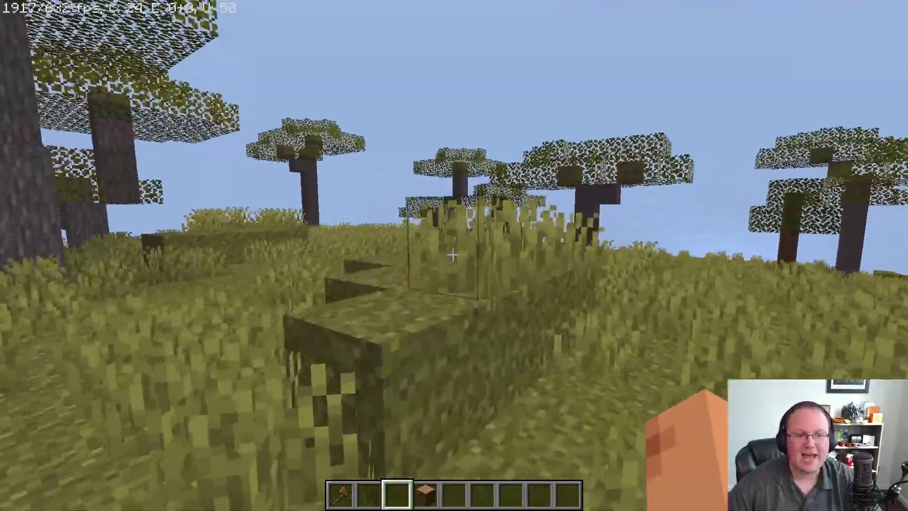
pyautogui.press('w')
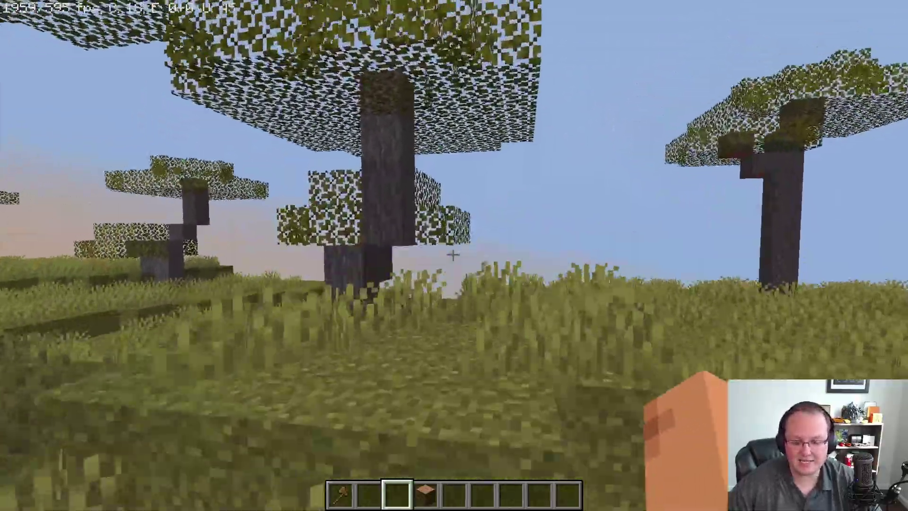
pyautogui.press('w')
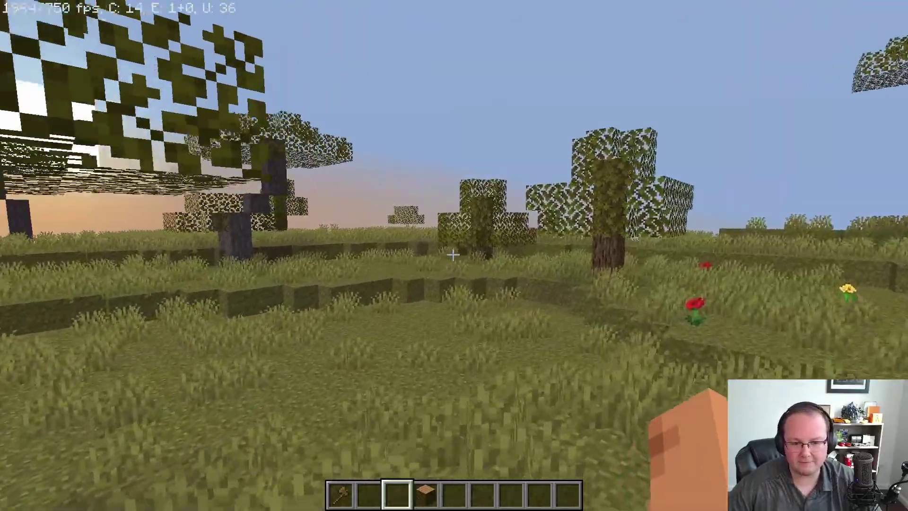
# - Open the in-game video settings, increase the render distance and return to the world
pyautogui.press('Escape')
pyautogui.click(372, 251)
pyautogui.click(339, 189)
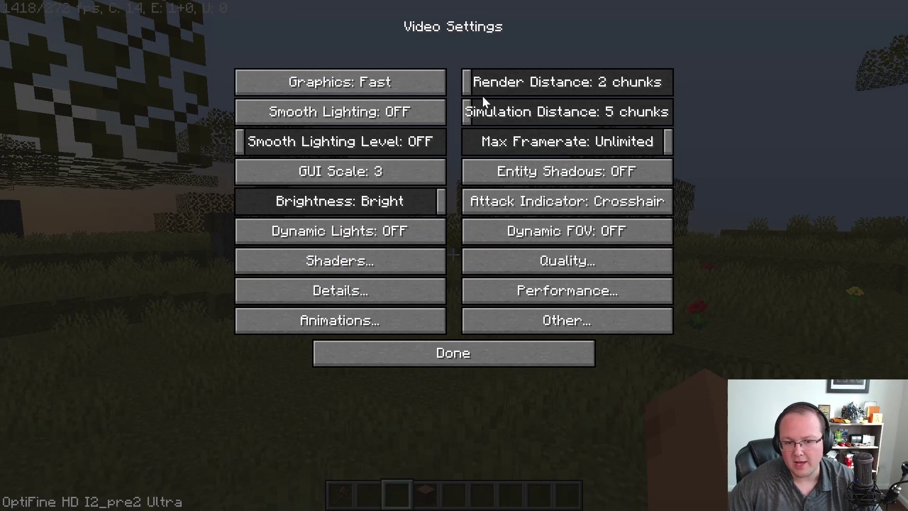
pyautogui.moveTo(512, 86)
pyautogui.mouseDown()
pyautogui.moveTo(519, 111)
pyautogui.moveTo(516, 94)
pyautogui.mouseUp()
pyautogui.click(512, 95)
pyautogui.click(485, 342)
pyautogui.click(486, 340)
pyautogui.press('Escape')
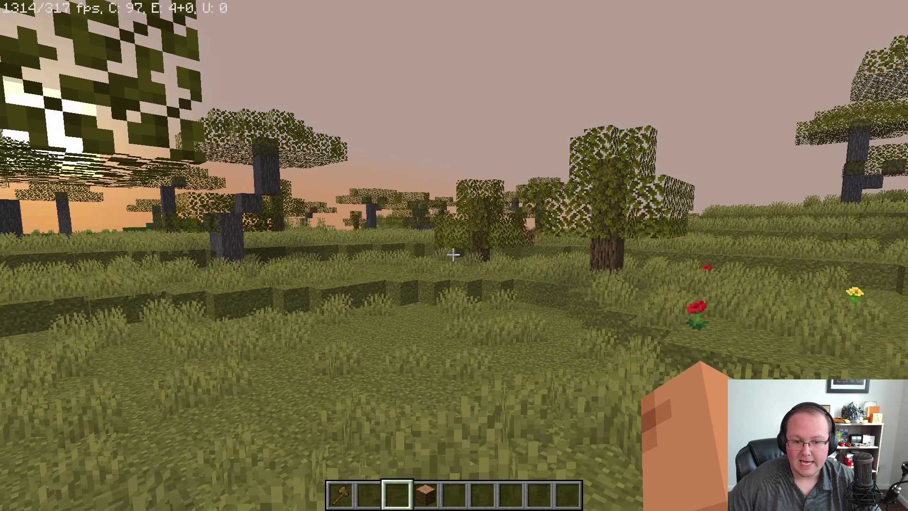
# - Walk through the grass and trees to examine the FPS counter at the increased render distance
pyautogui.press('w')
pyautogui.press('w')
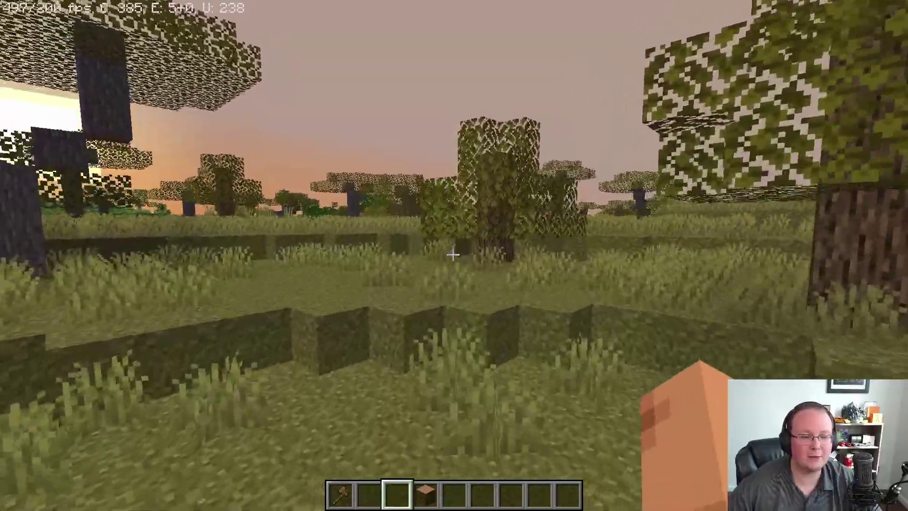
pyautogui.press('w')
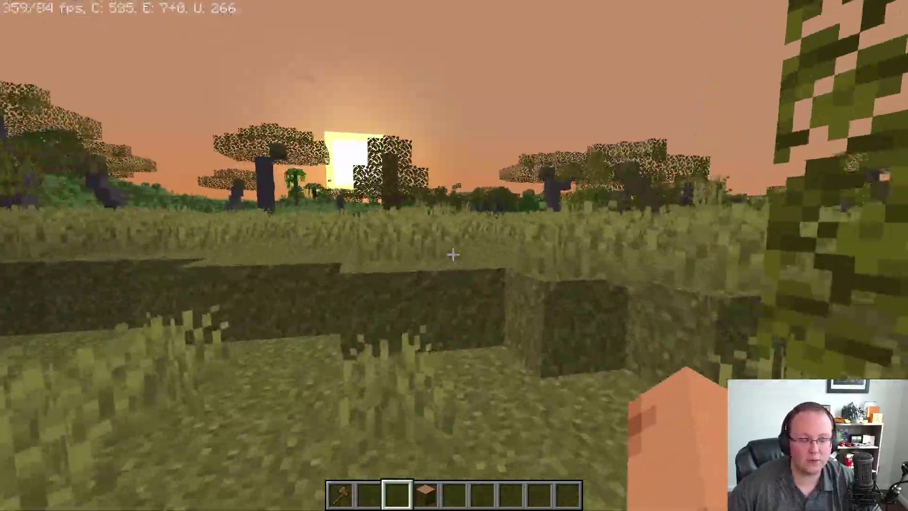
pyautogui.press('w')
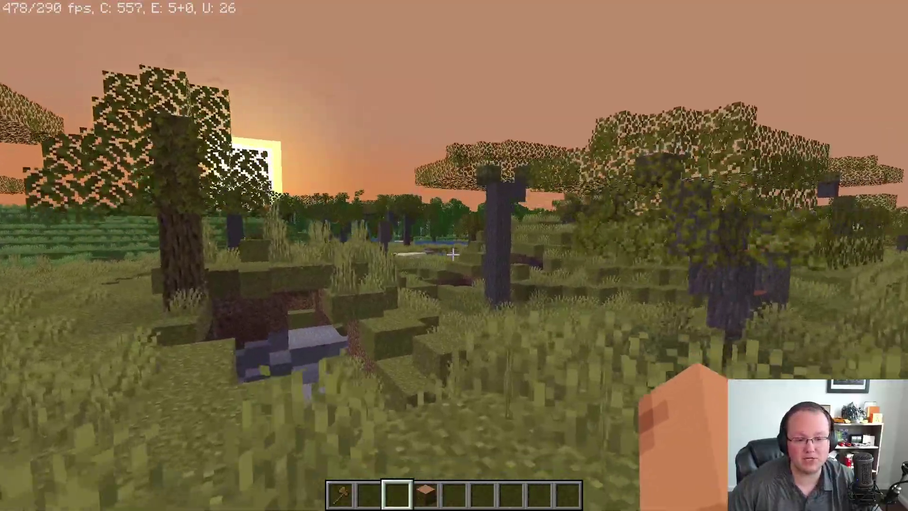
pyautogui.press('w')
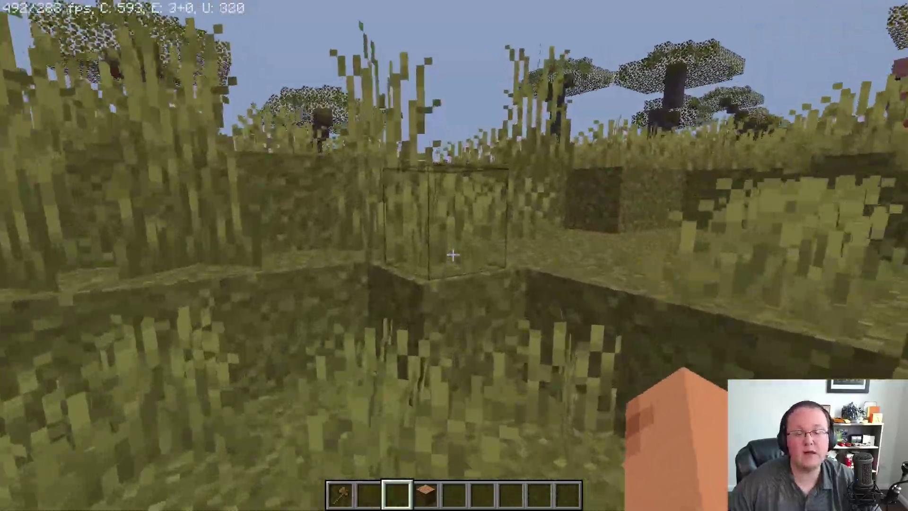
pyautogui.press('w')
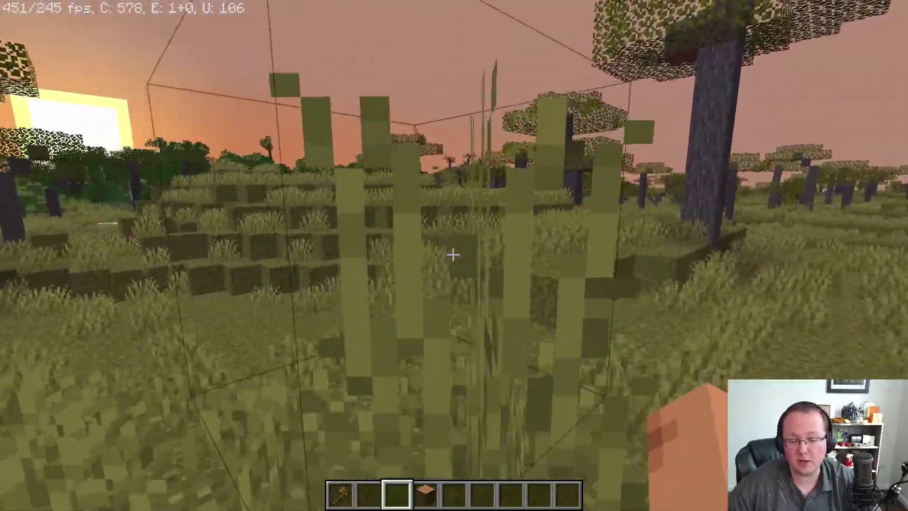
pyautogui.press('w')
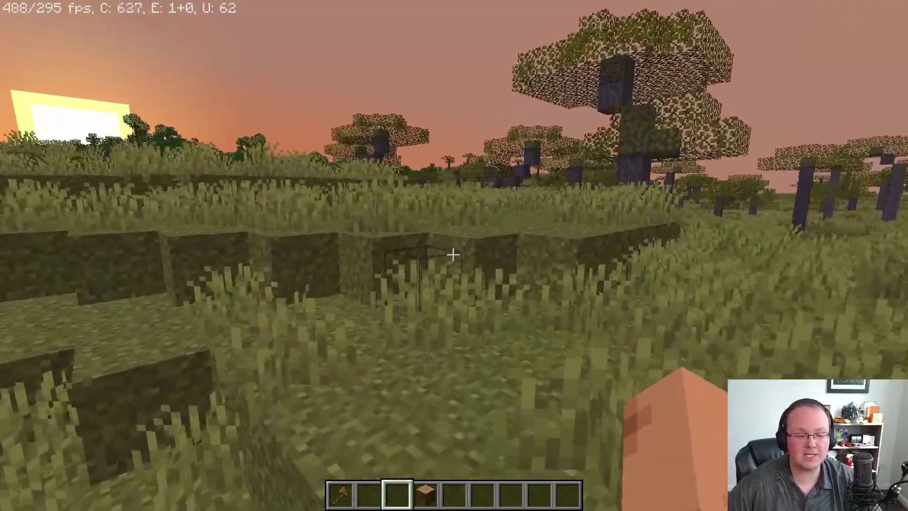
pyautogui.press('w')
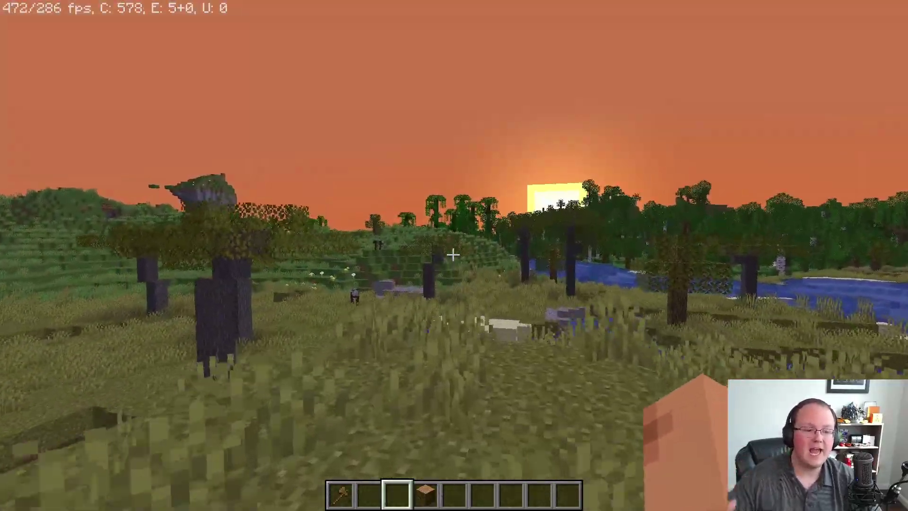
pyautogui.press('w')
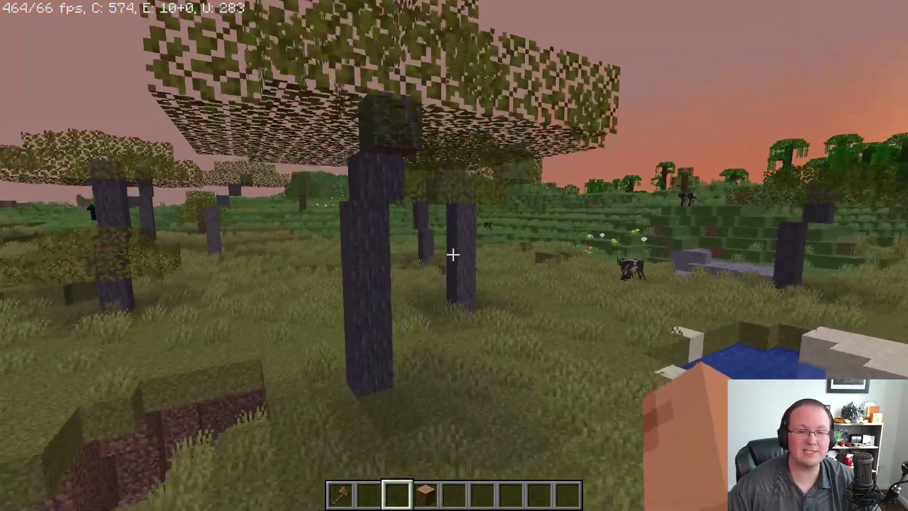
pyautogui.press('w')
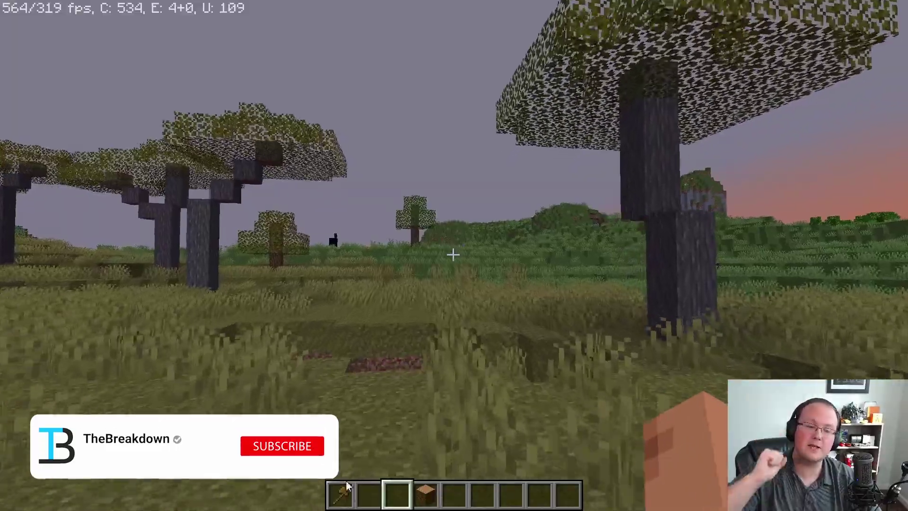
pyautogui.press('w')
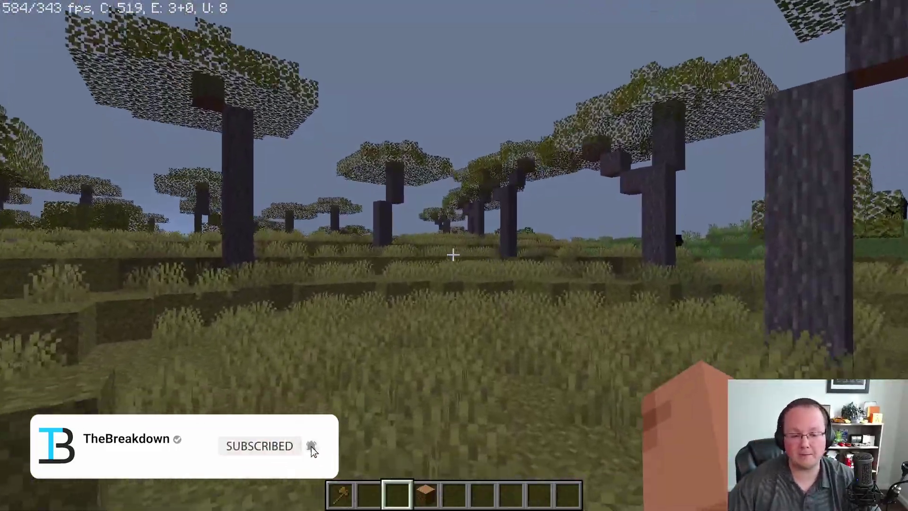